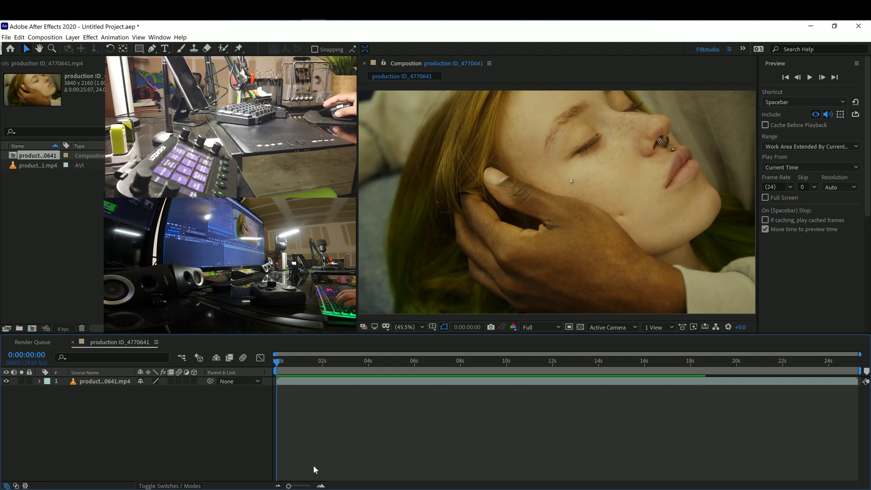
# Step: Play and scrub through the close-up clip from the start to examine the marks on the woman's face
pyautogui.press('space')
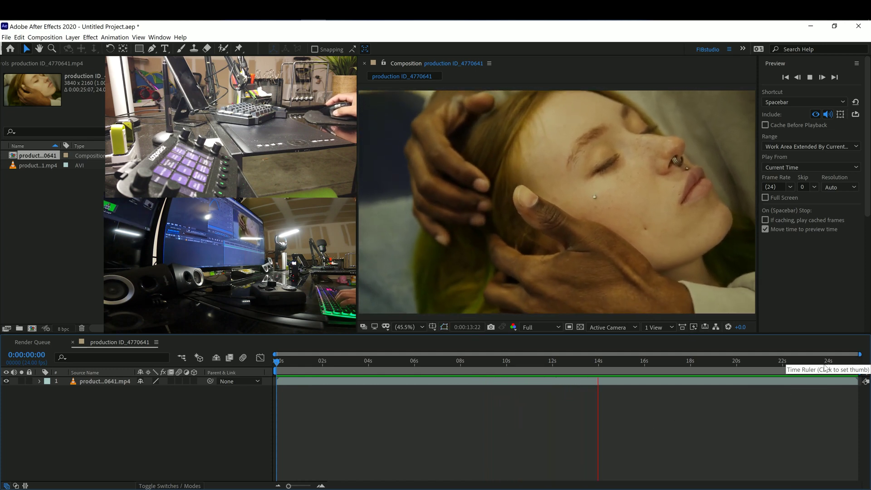
pyautogui.press('space')
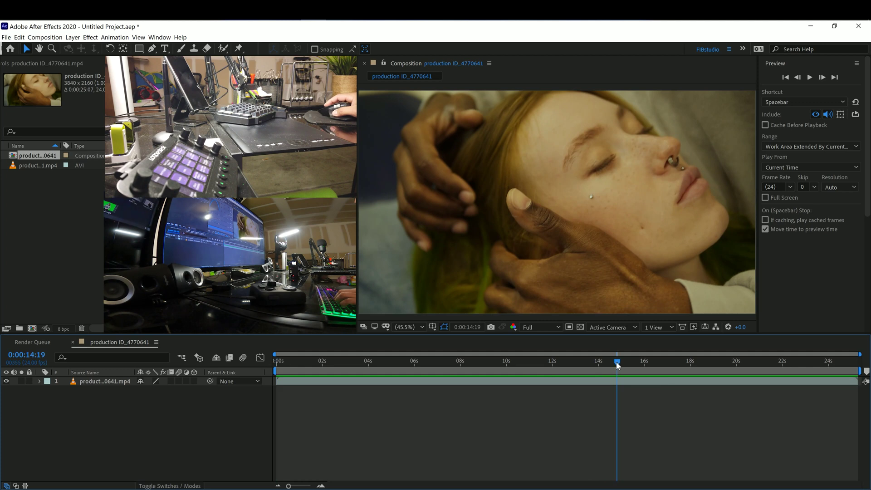
pyautogui.moveTo(618, 366); pyautogui.dragTo(350, 393)
pyautogui.press('Home')
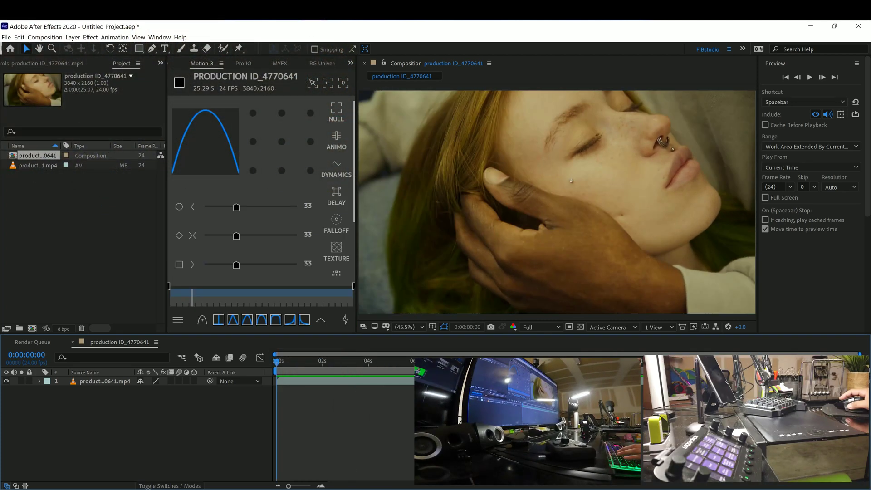
pyautogui.click(329, 383)
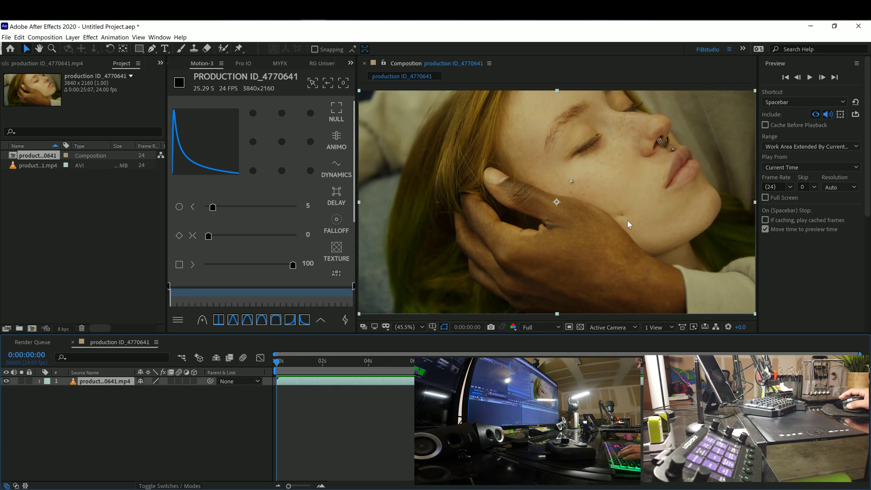
pyautogui.press('F2')
pyautogui.press('space')
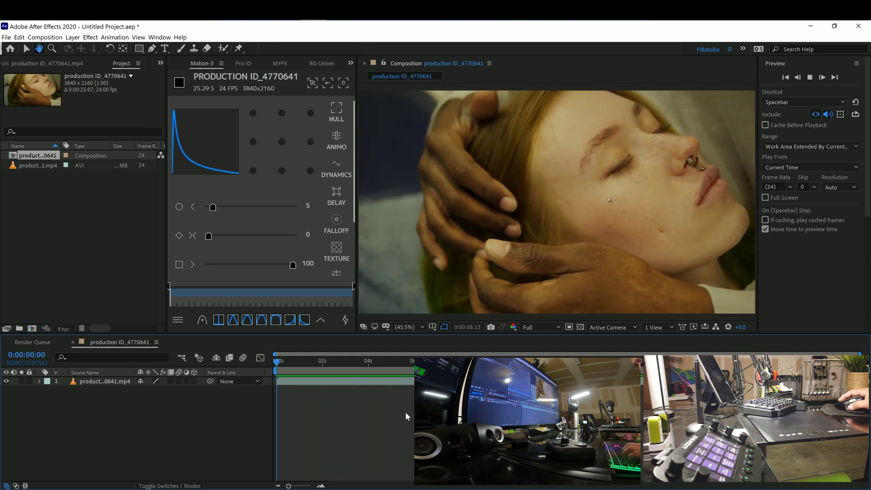
pyautogui.press('space')
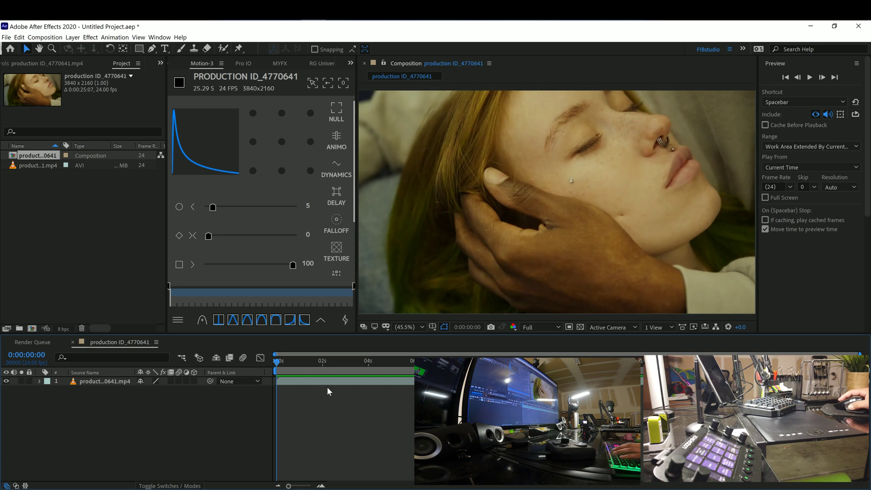
# Step: Apply the Spot Clone Tracker effect from RG VFX to the footage layer
pyautogui.click(327, 383)
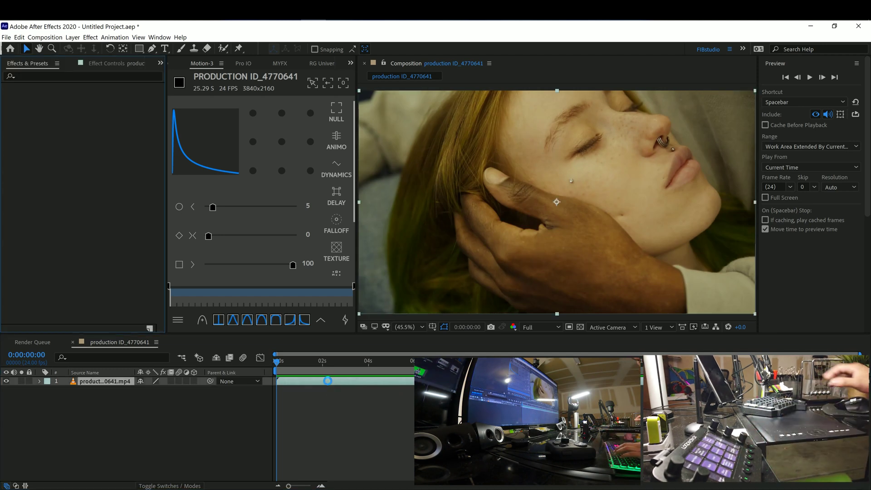
pyautogui.scroll(-15, 140, 181)
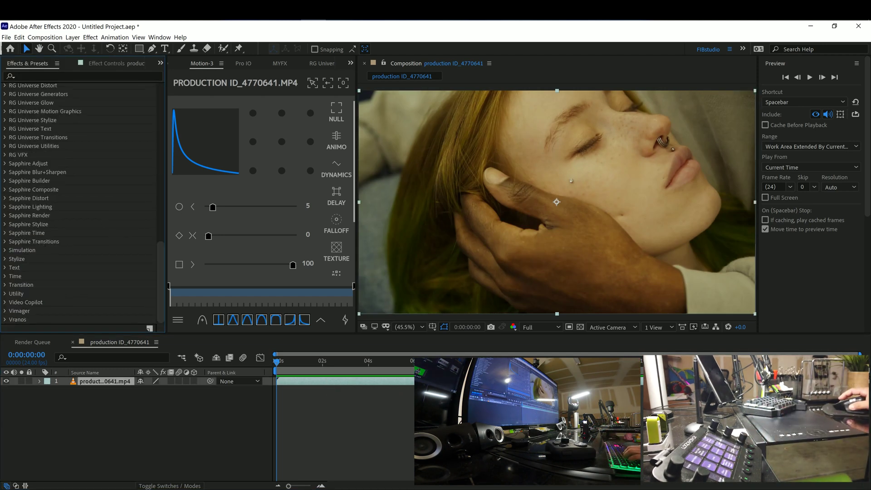
pyautogui.click(6, 155)
pyautogui.click(50, 243)
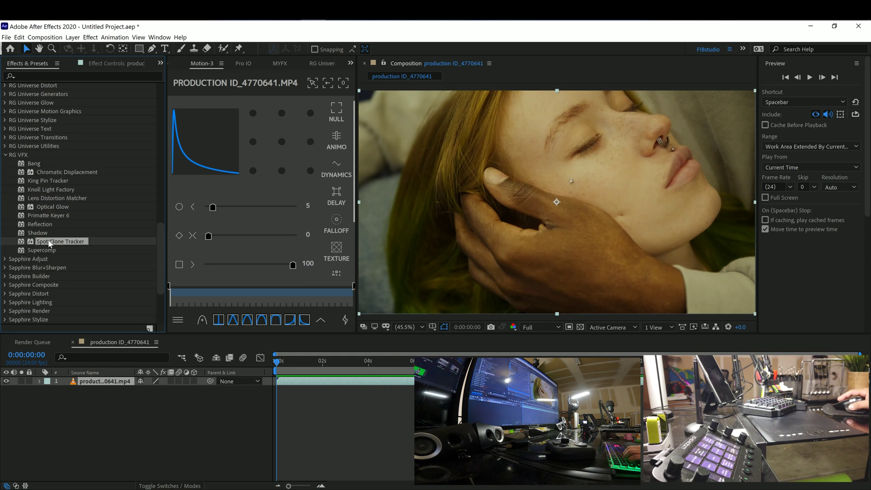
pyautogui.moveTo(242, 336); pyautogui.dragTo(294, 382)
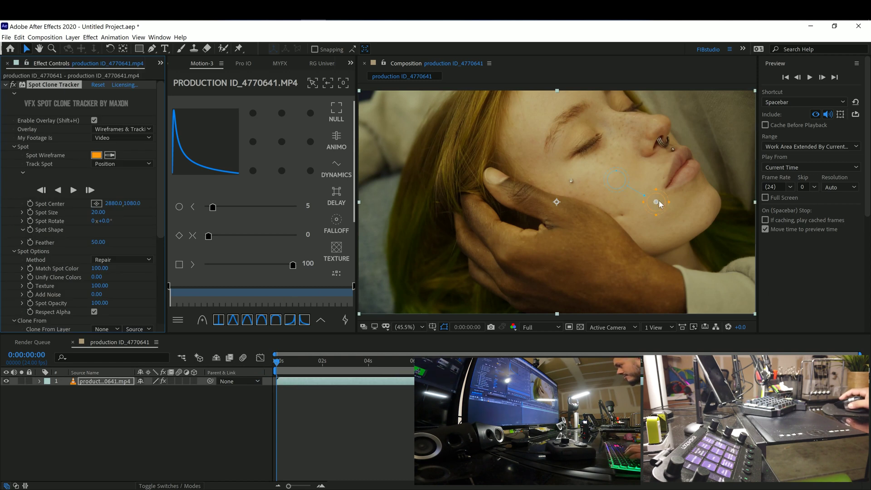
# Step: Place the clone spot over the small mark on the jaw near the hand, at about 2572, 1171
pyautogui.moveTo(659, 201); pyautogui.dragTo(636, 205)
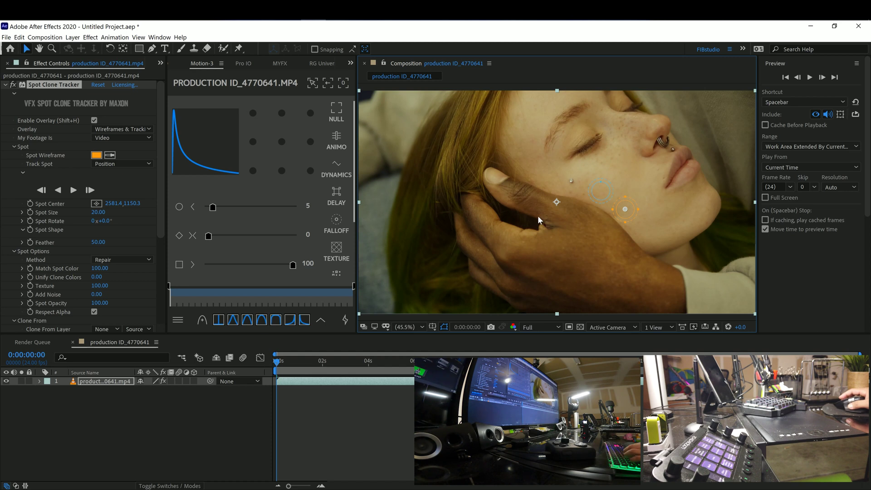
pyautogui.scroll(1, 587, 195)
pyautogui.scroll(2, 587, 195)
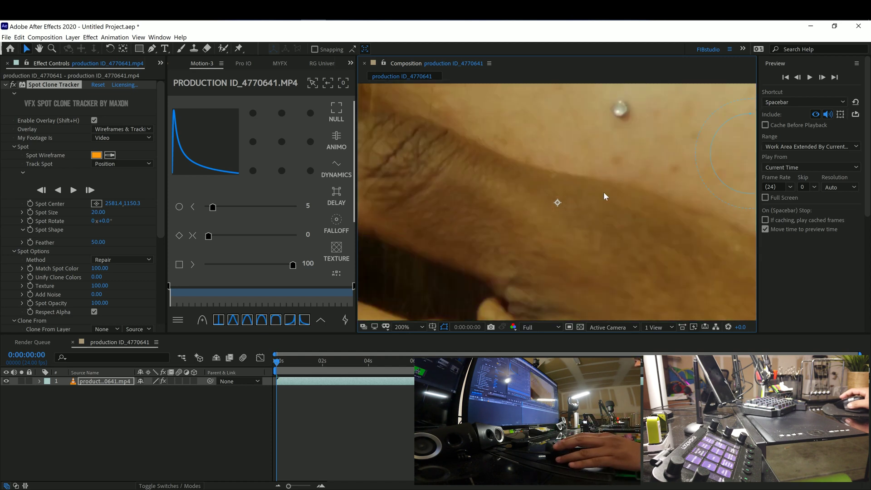
pyautogui.scroll(-1, 604, 191)
pyautogui.moveTo(640, 236); pyautogui.dragTo(492, 229)
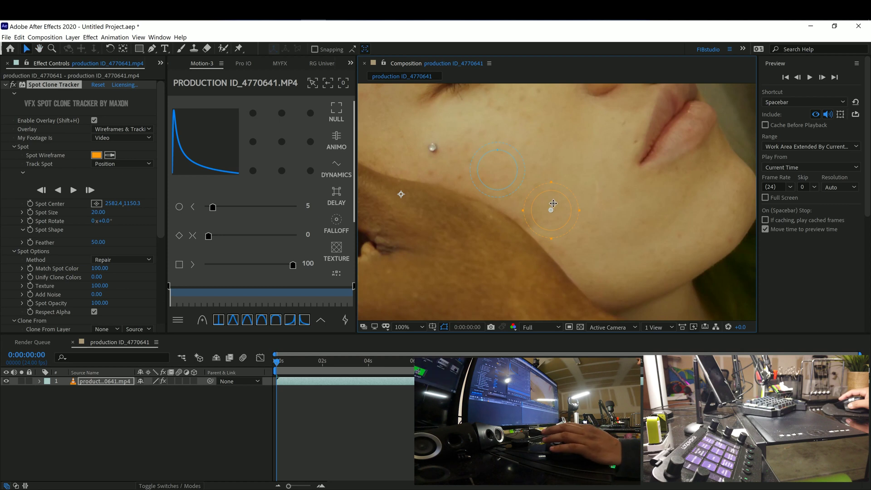
pyautogui.moveTo(553, 205); pyautogui.dragTo(606, 184)
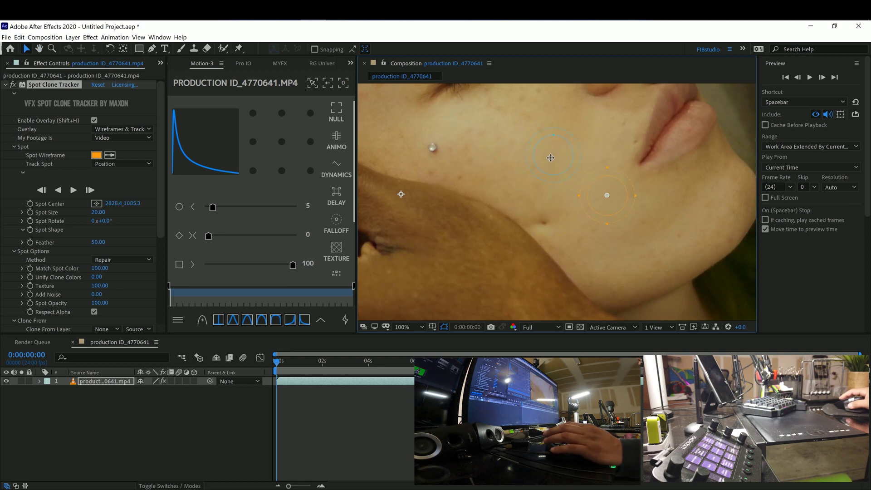
pyautogui.moveTo(580, 203); pyautogui.dragTo(565, 213)
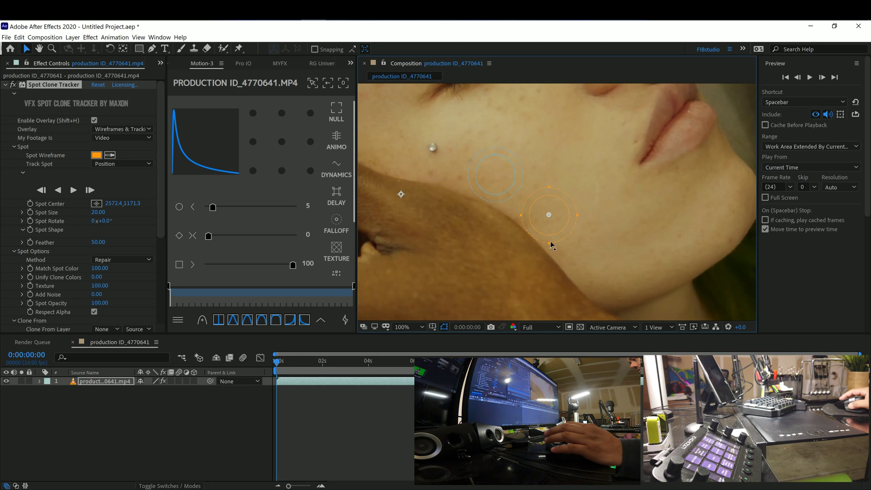
# Step: Reshape the spot into a narrow slanted ellipse centred at about 2472, 1196 with 29.55 feather, and aim its clone source at clean cheek skin
pyautogui.moveTo(585, 259); pyautogui.dragTo(595, 260)
pyautogui.moveTo(521, 178); pyautogui.dragTo(513, 152)
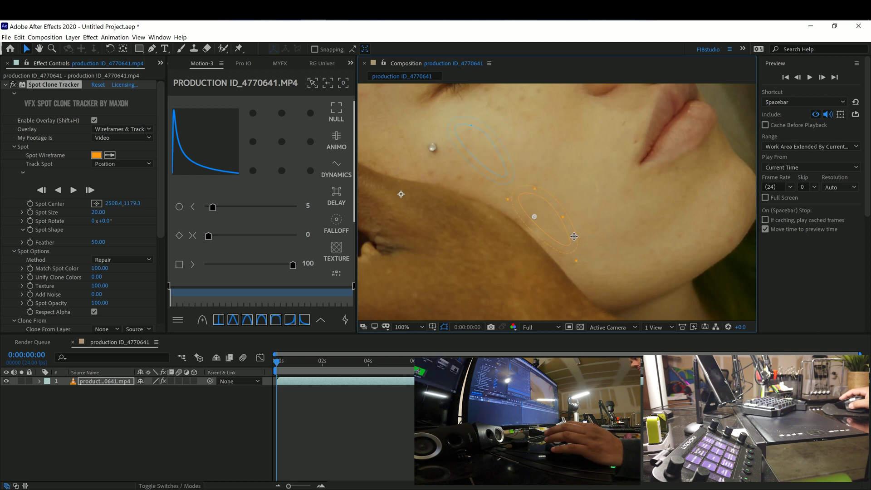
pyautogui.moveTo(554, 247); pyautogui.dragTo(548, 258)
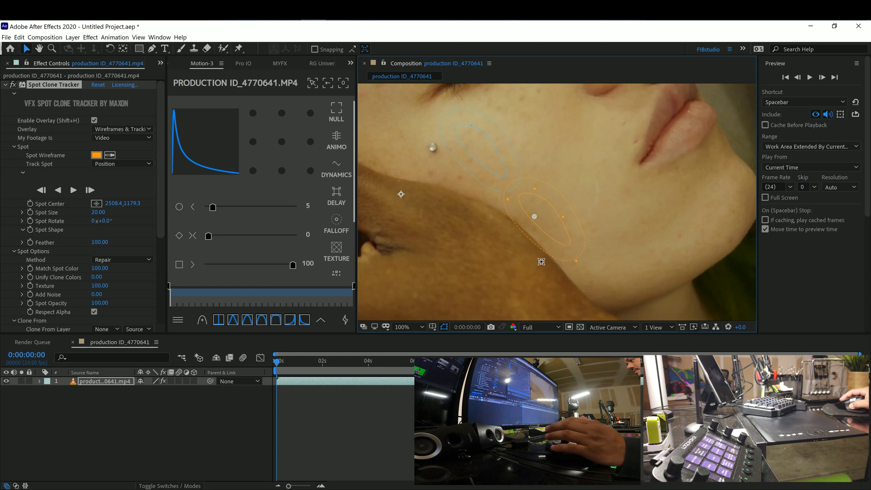
pyautogui.moveTo(539, 257)
pyautogui.mouseDown()
pyautogui.moveTo(519, 229)
pyautogui.moveTo(531, 249)
pyautogui.moveTo(514, 269)
pyautogui.moveTo(535, 252)
pyautogui.mouseUp()
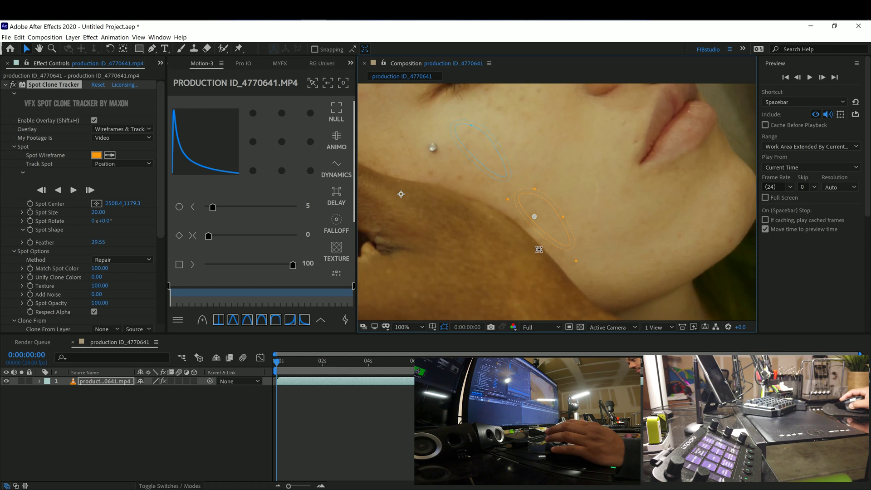
pyautogui.moveTo(551, 225); pyautogui.dragTo(553, 224)
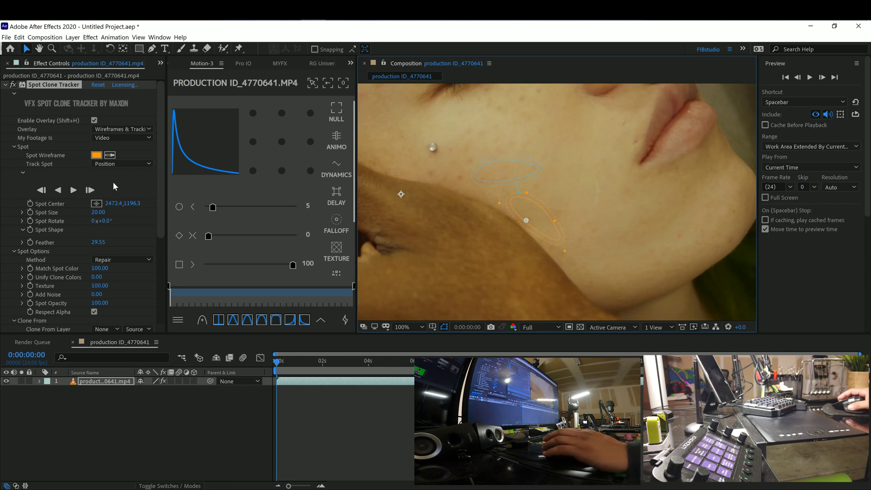
# Step: Set the tracker's Overlay to Wireframes Only (Faster Tracking), with Track Spot on Position and Method on Repair
pyautogui.click(124, 129)
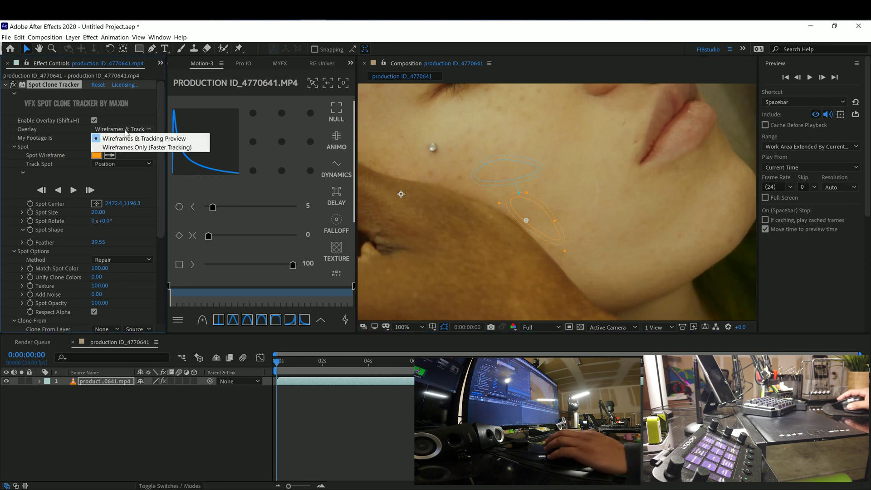
pyautogui.click(174, 147)
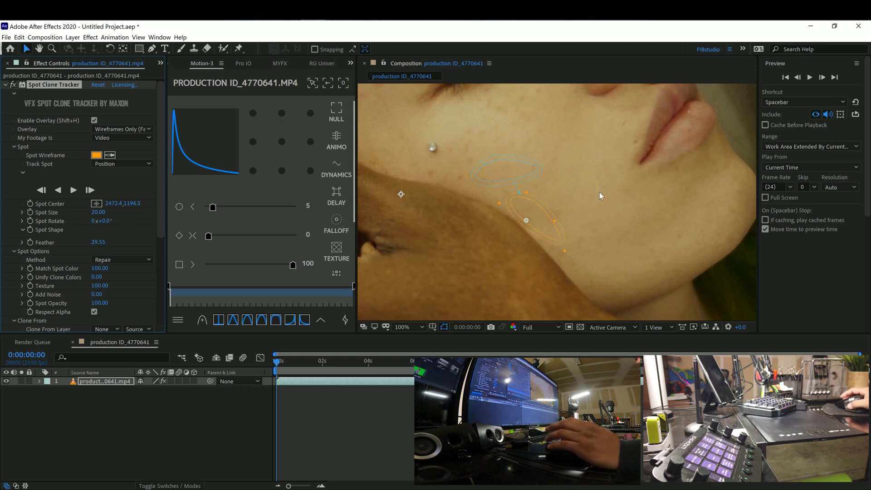
pyautogui.click(133, 130)
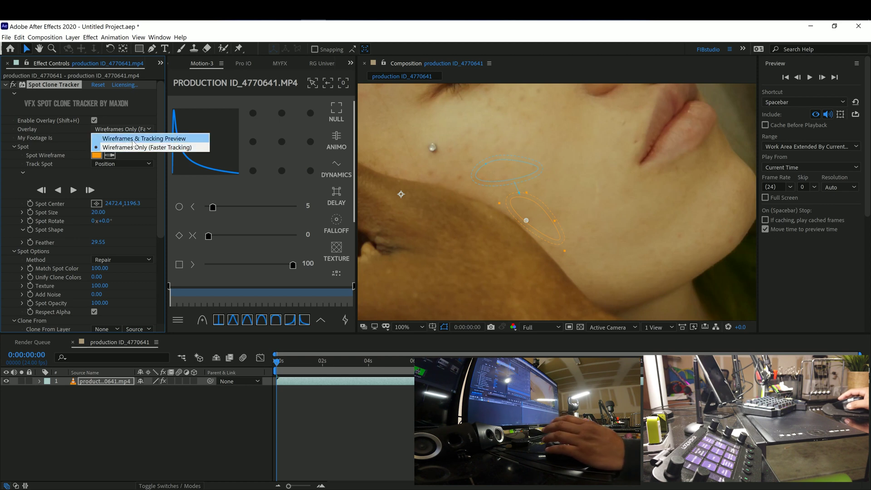
pyautogui.click(133, 147)
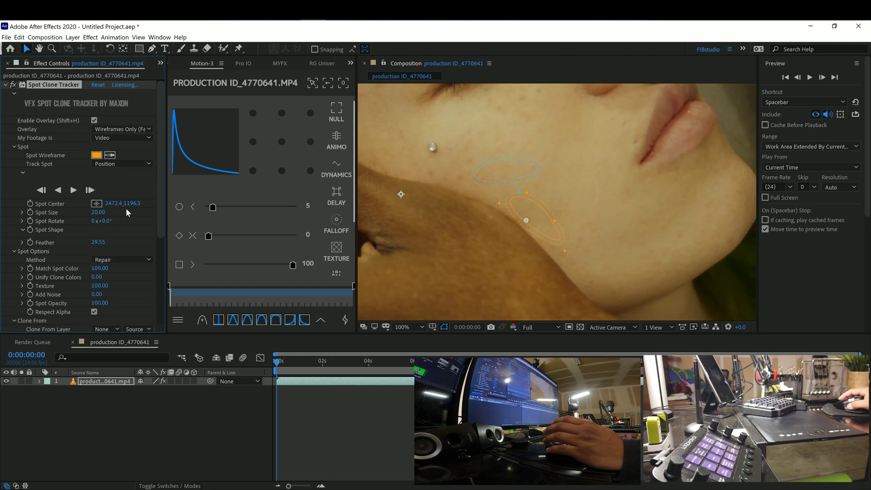
pyautogui.click(111, 164)
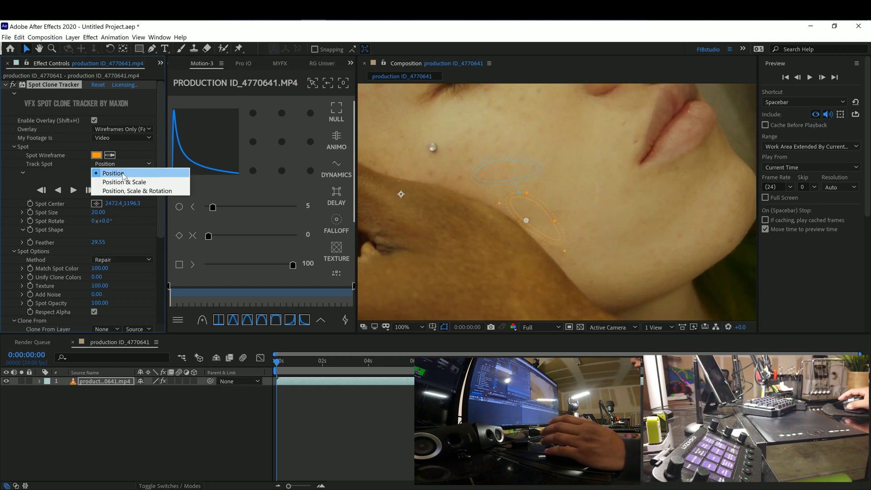
pyautogui.click(124, 174)
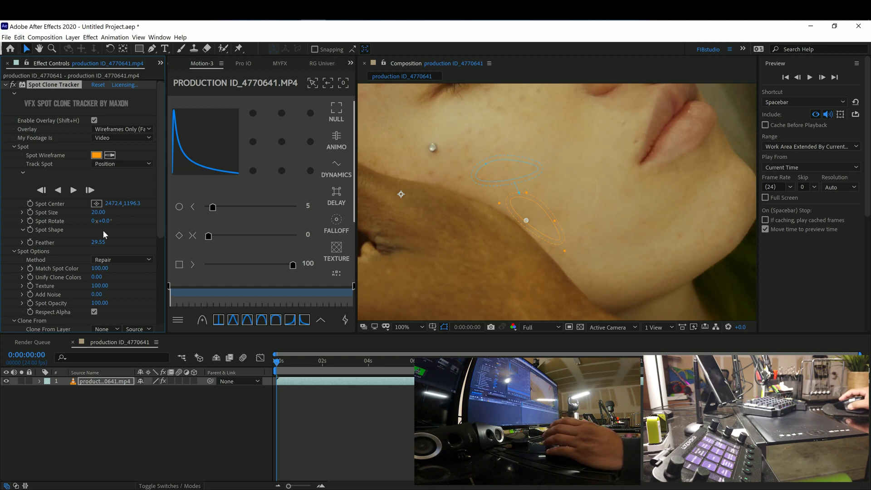
pyautogui.click(113, 261)
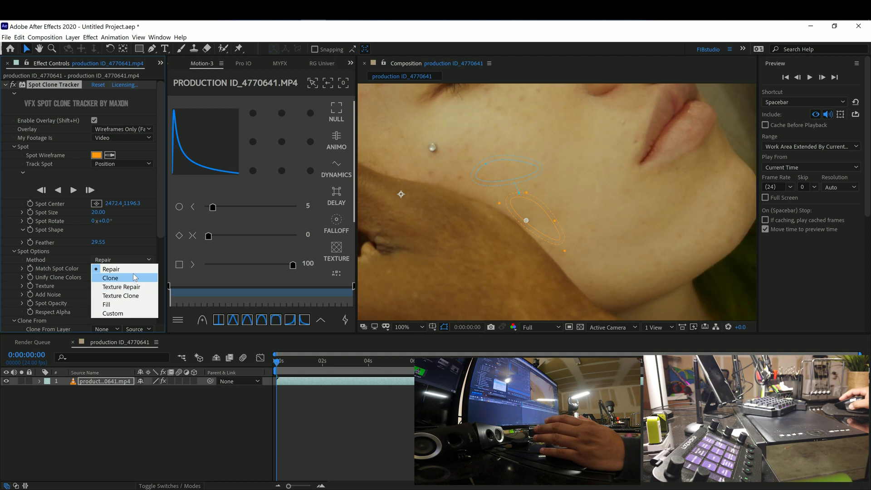
pyautogui.click(132, 270)
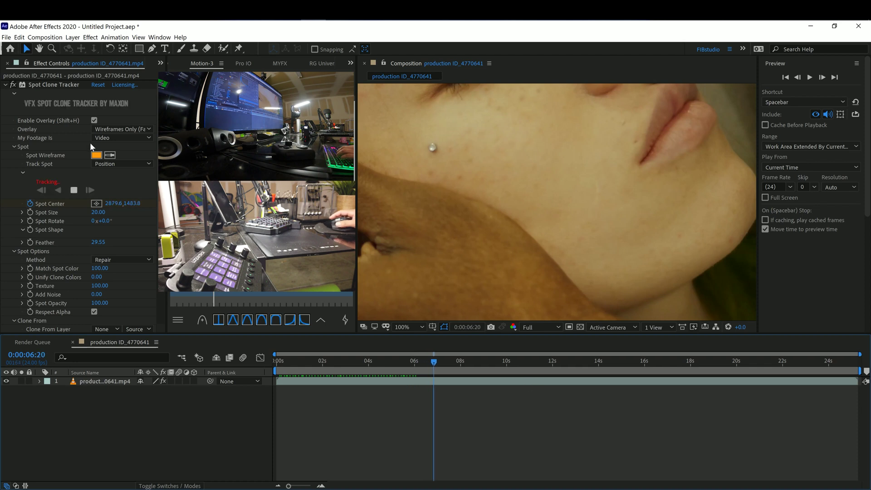
# Step: Return to the start of the tracked clip, fit the whole frame in view and play it to check the jaw repair
pyautogui.click(48, 84)
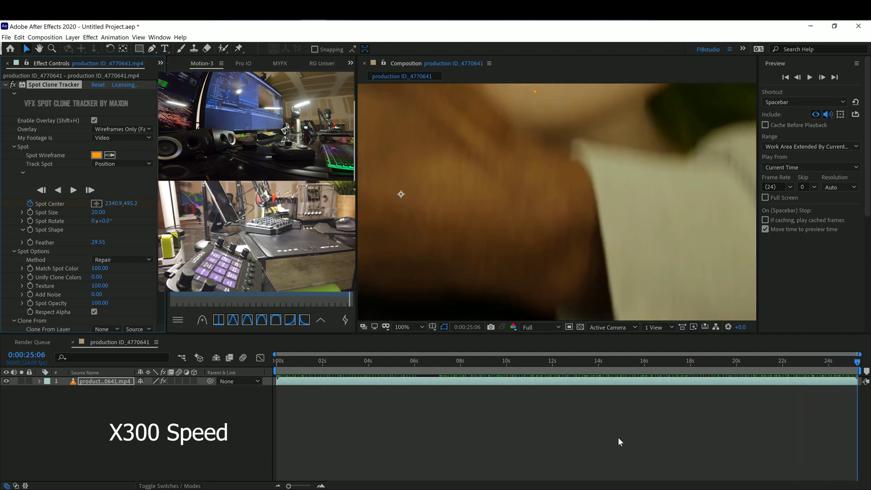
pyautogui.click(618, 437)
pyautogui.press('Home')
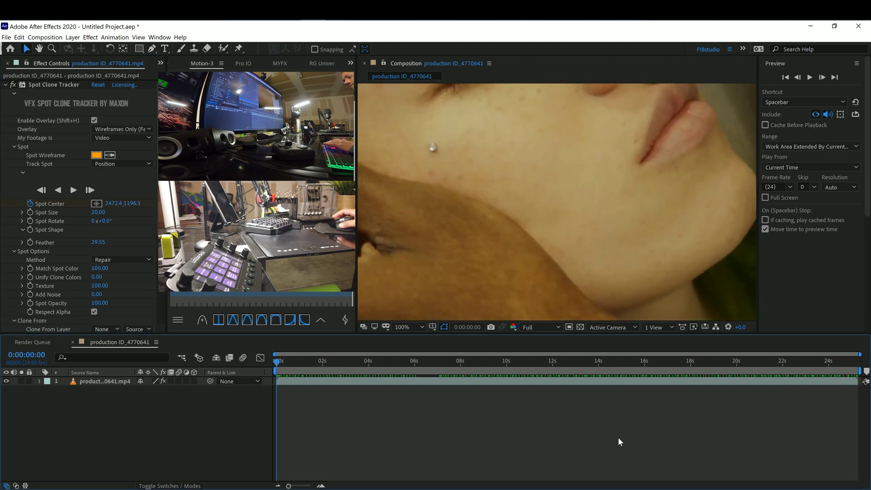
pyautogui.hotkey('shift', '/')
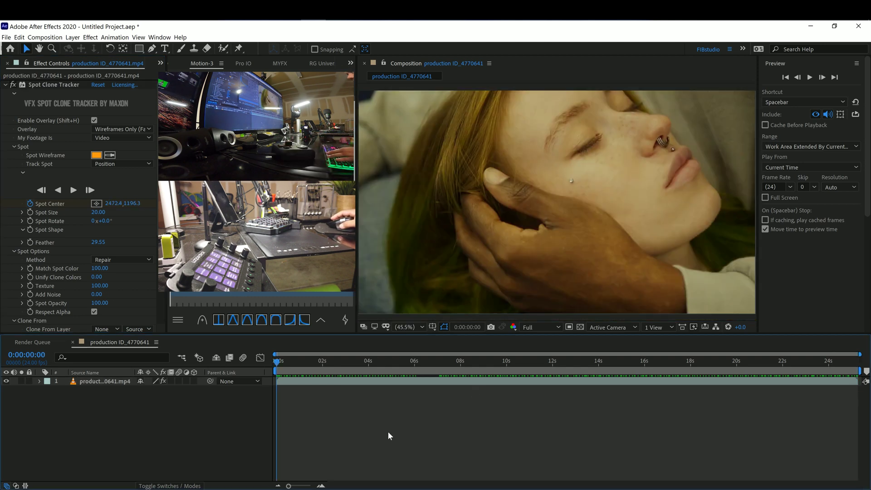
pyautogui.press('space')
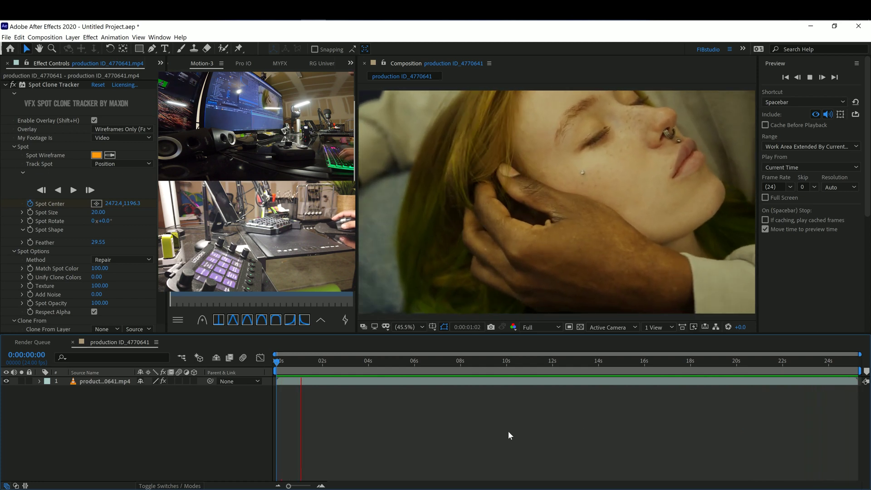
pyautogui.press('space')
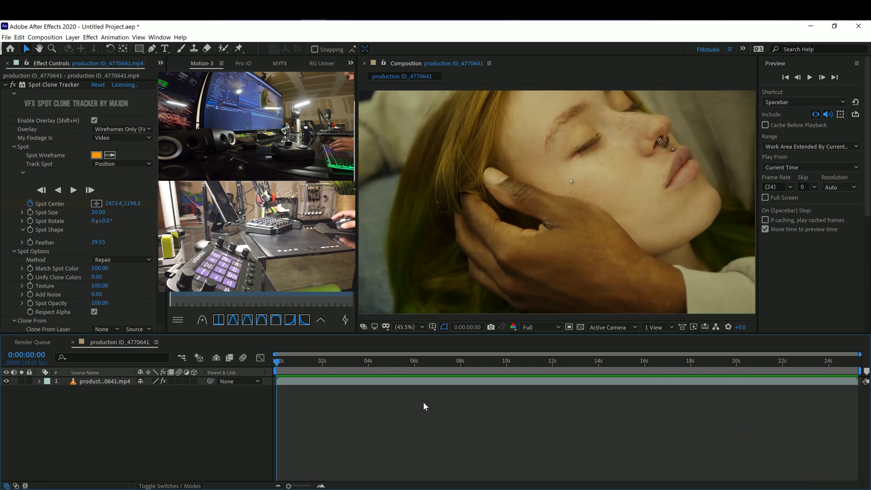
# Step: Duplicate the clip layer and apply a second Spot Clone Tracker effect to the upper copy
pyautogui.click(361, 383)
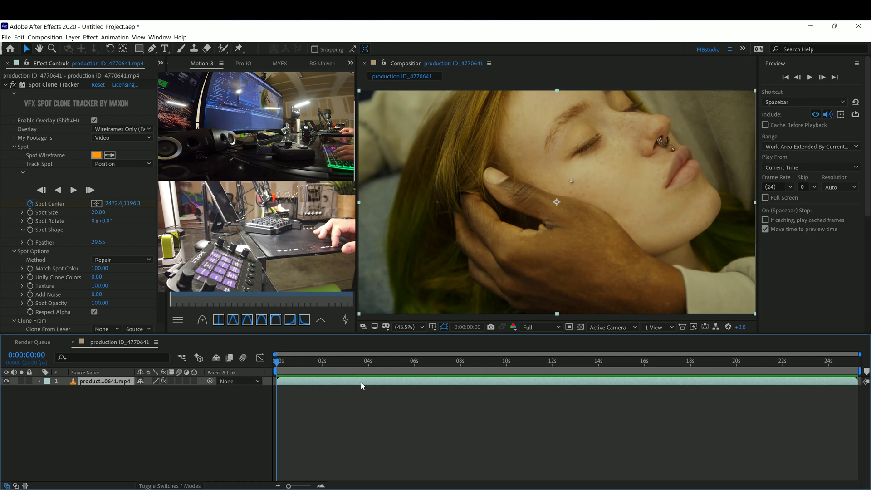
pyautogui.hotkey('ctrl', 'd')
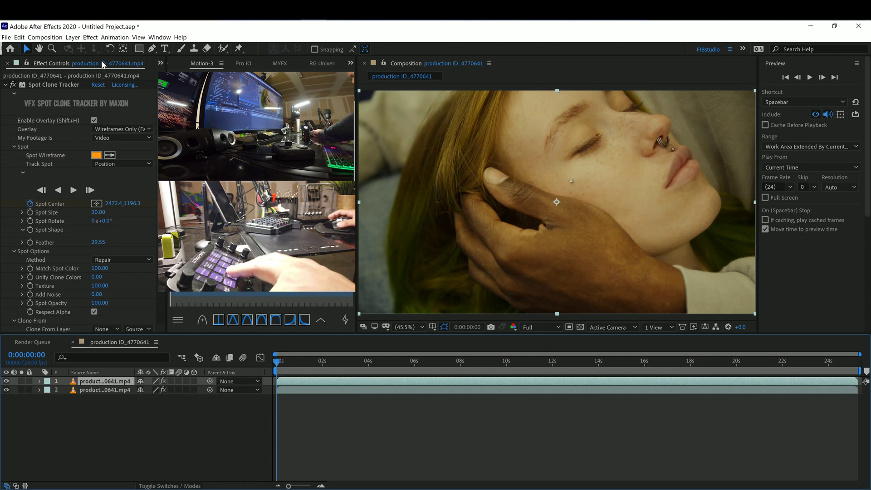
pyautogui.hotkey('ctrl', '5')
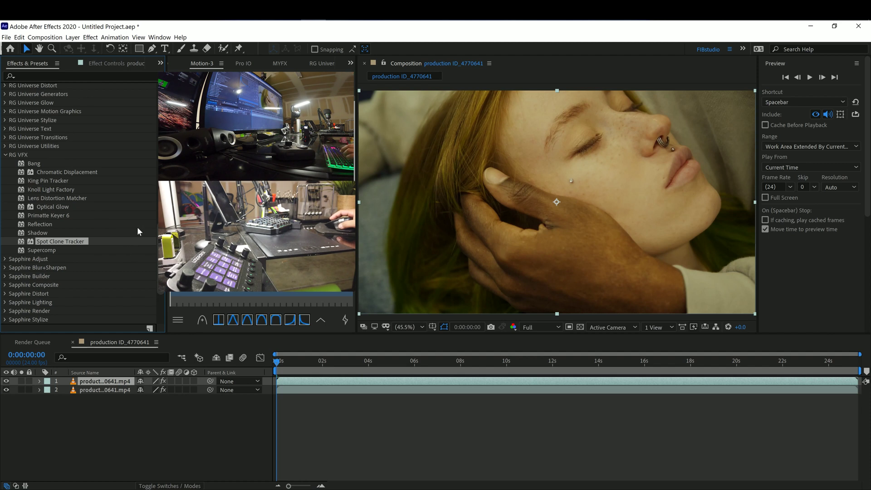
pyautogui.scroll(7, 44, 165)
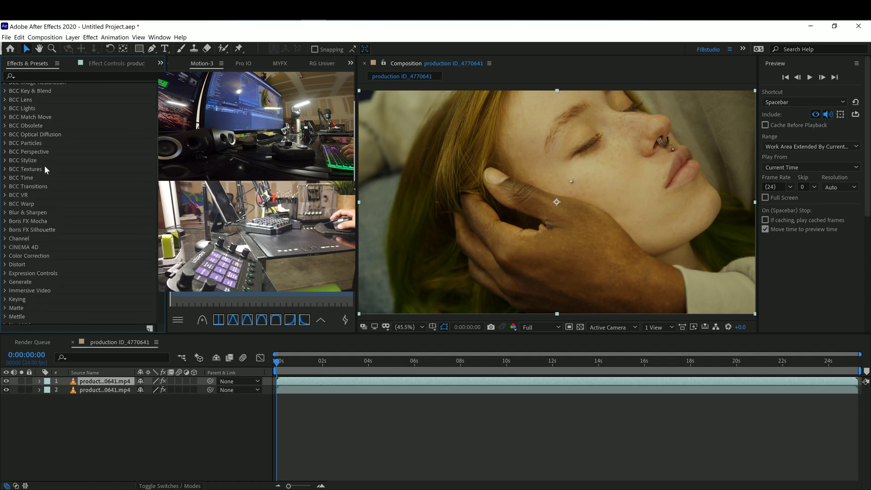
pyautogui.scroll(-8, 47, 171)
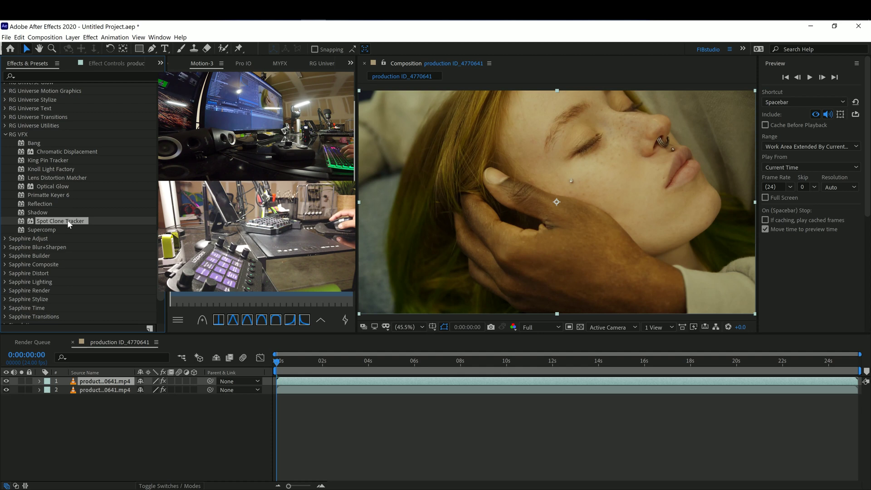
pyautogui.moveTo(157, 254)
pyautogui.mouseDown()
pyautogui.moveTo(245, 336)
pyautogui.moveTo(329, 383)
pyautogui.mouseUp()
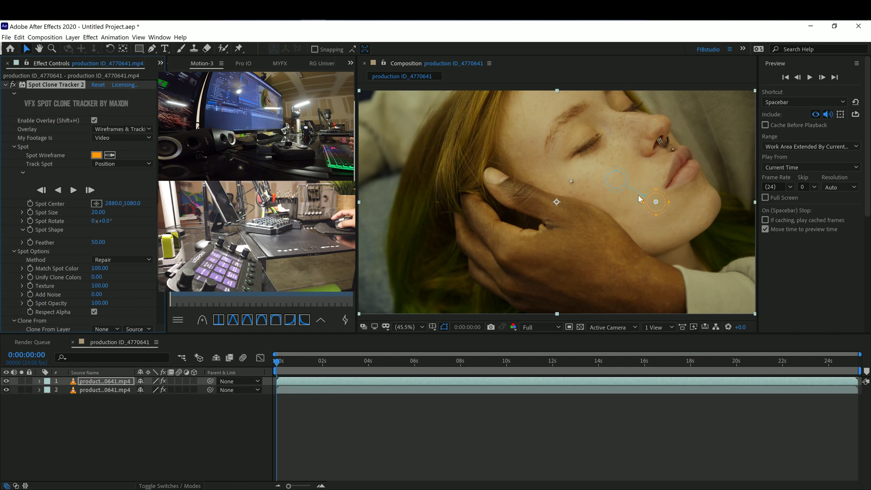
# Step: Place the new clone spot over the cheek piercing at about 2059, 873, with spot size 9.01 and feather 100
pyautogui.moveTo(658, 202); pyautogui.dragTo(592, 189)
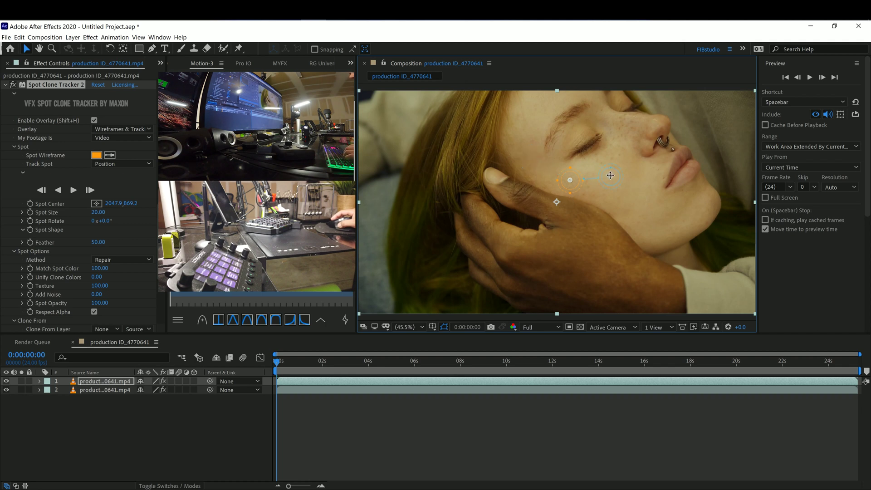
pyautogui.scroll(3, 606, 177)
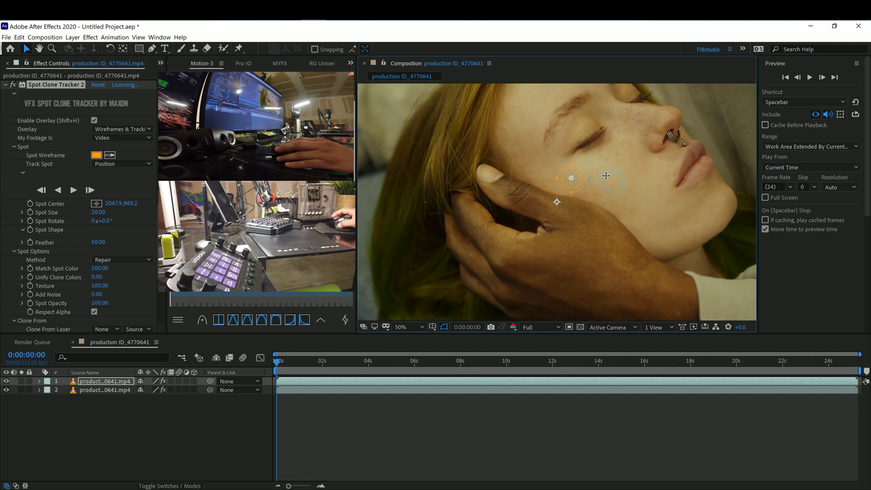
pyautogui.scroll(-2, 605, 174)
pyautogui.press('.')
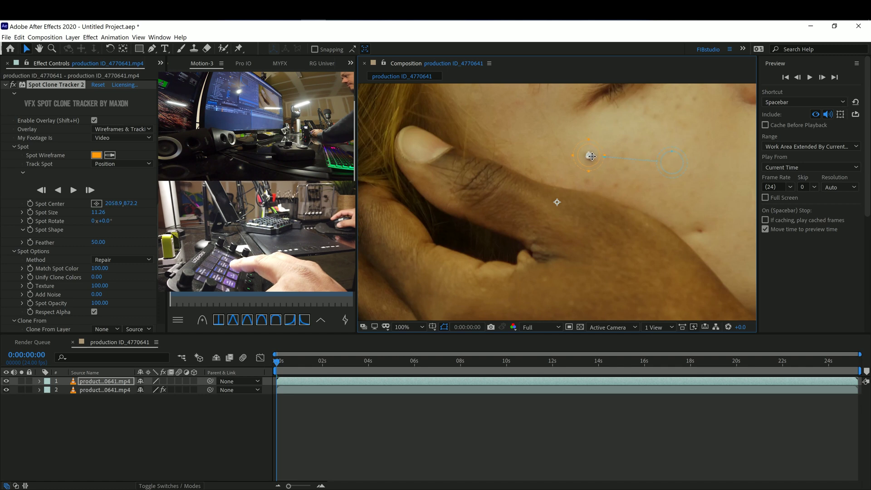
pyautogui.moveTo(591, 156); pyautogui.dragTo(591, 157)
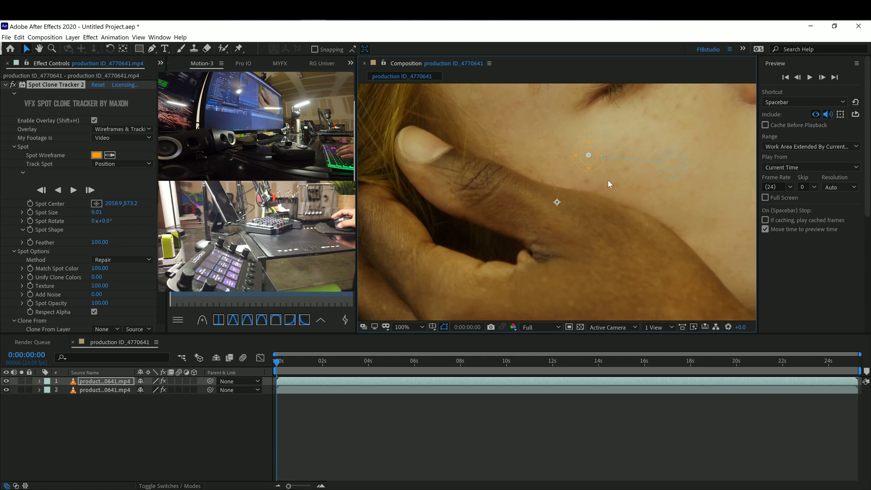
# Step: Keep the overlay on wireframes and tracking, track the cheek spot's position forward, and stop at about 0:00:04:01
pyautogui.click(115, 130)
pyautogui.click(156, 142)
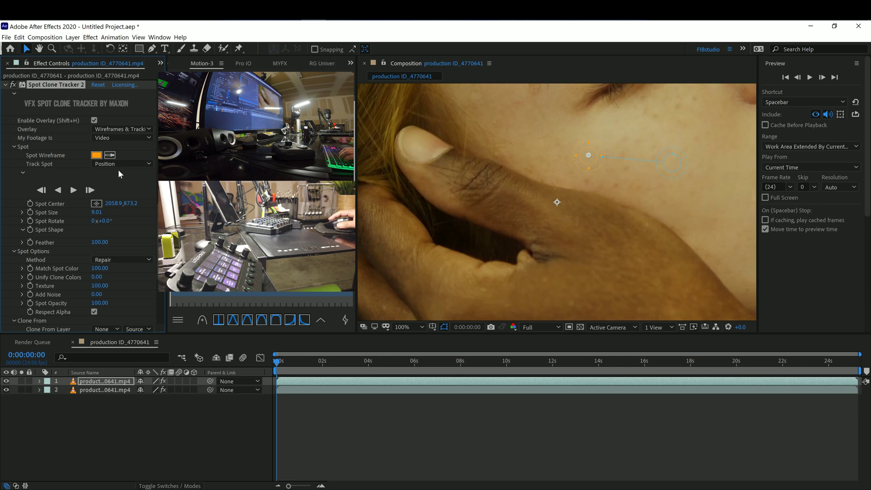
pyautogui.click(73, 191)
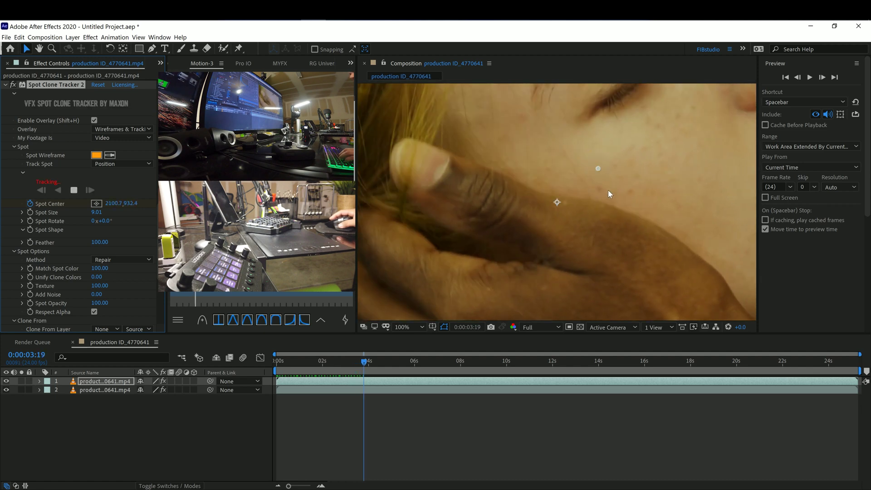
pyautogui.click(74, 190)
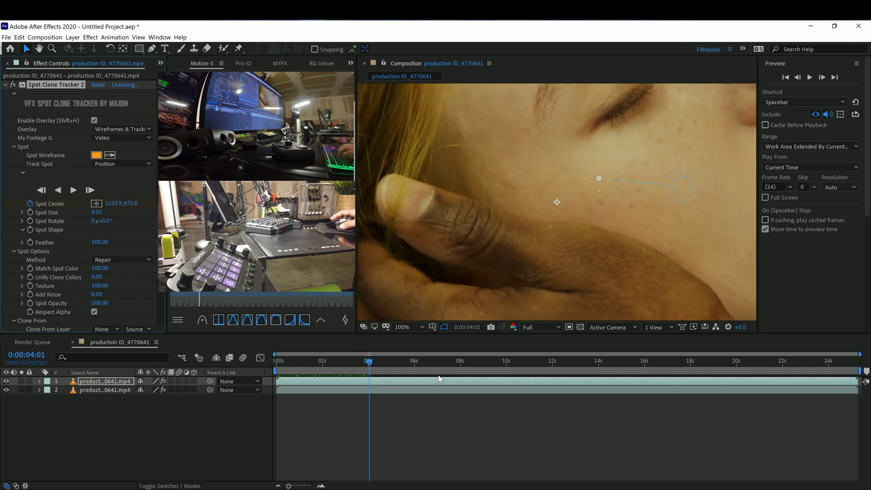
# Step: Review the cheek repair back to 0:00:02:07, duplicate the upper layer, and trim the new copy's start and the original's end there
pyautogui.moveTo(371, 365); pyautogui.dragTo(356, 363)
pyautogui.click(350, 428)
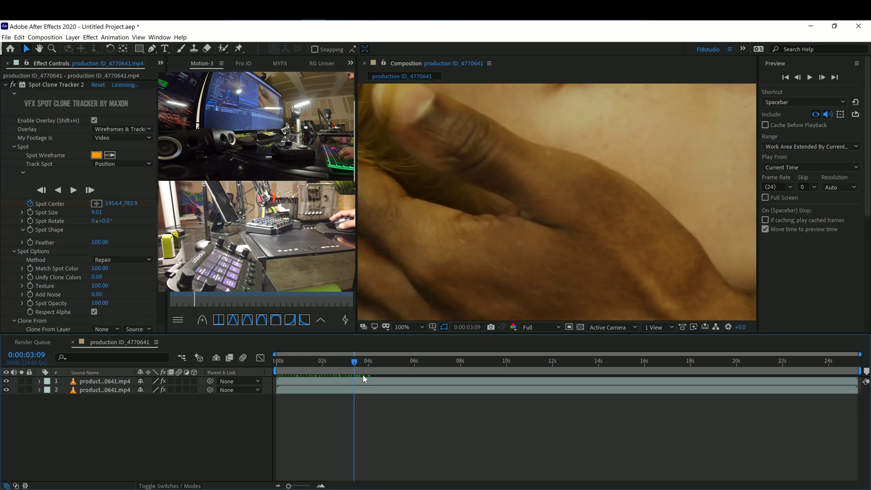
pyautogui.moveTo(355, 365); pyautogui.dragTo(350, 361)
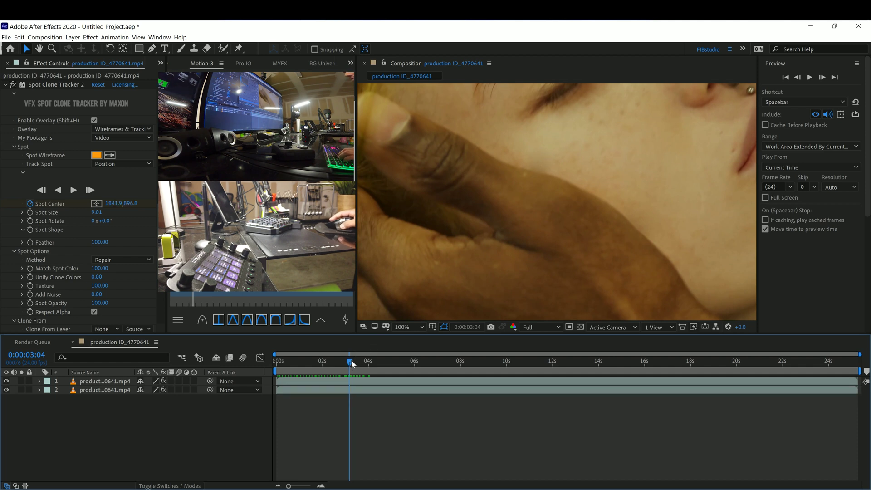
pyautogui.moveTo(352, 363); pyautogui.dragTo(331, 359)
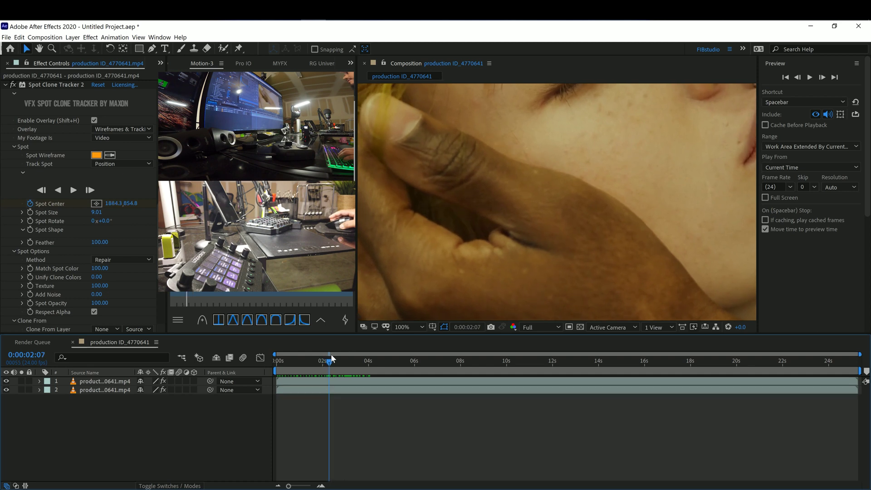
pyautogui.click(350, 381)
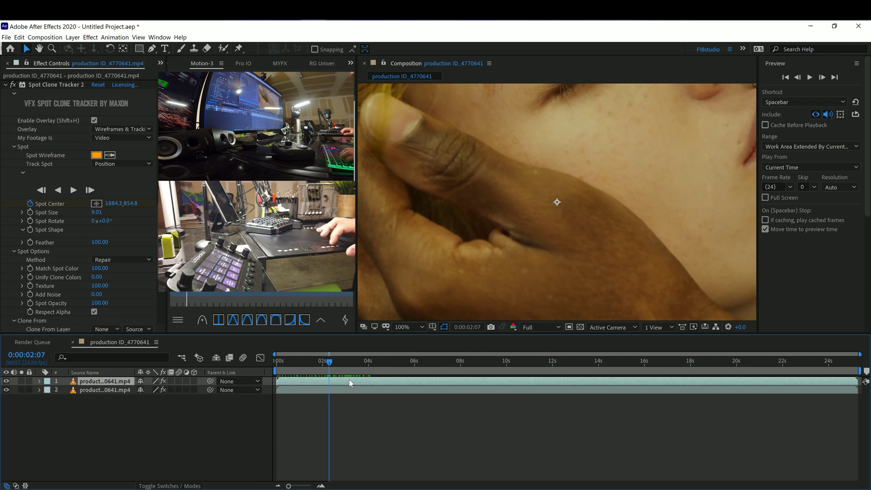
pyautogui.hotkey('ctrl', 'd')
pyautogui.hotkey('alt', '[')
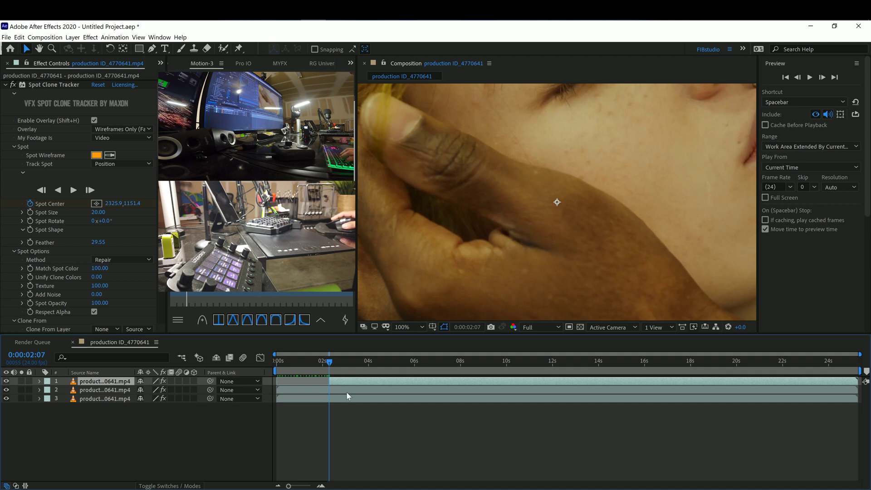
pyautogui.click(347, 391)
pyautogui.hotkey('alt', ']')
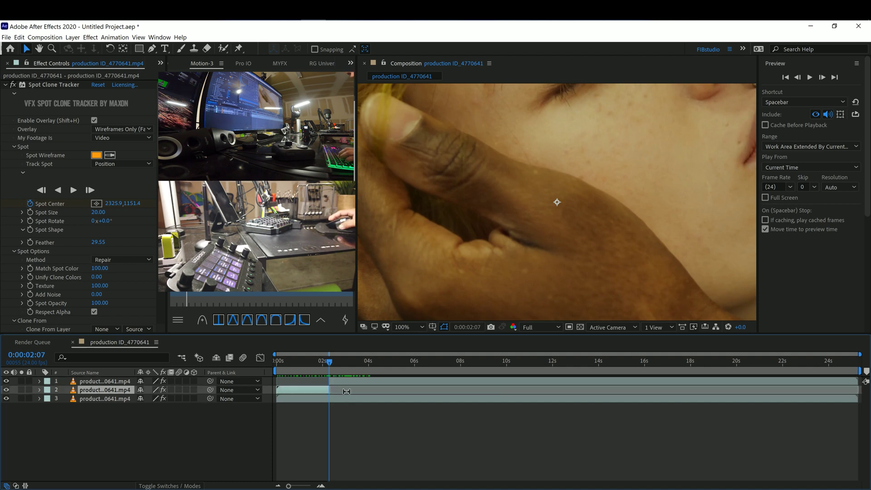
# Step: On the later segment, reshape the second tracker's spot into a narrow slanted ellipse centred at about 1897, 891 with 65.60 feather
pyautogui.click(347, 383)
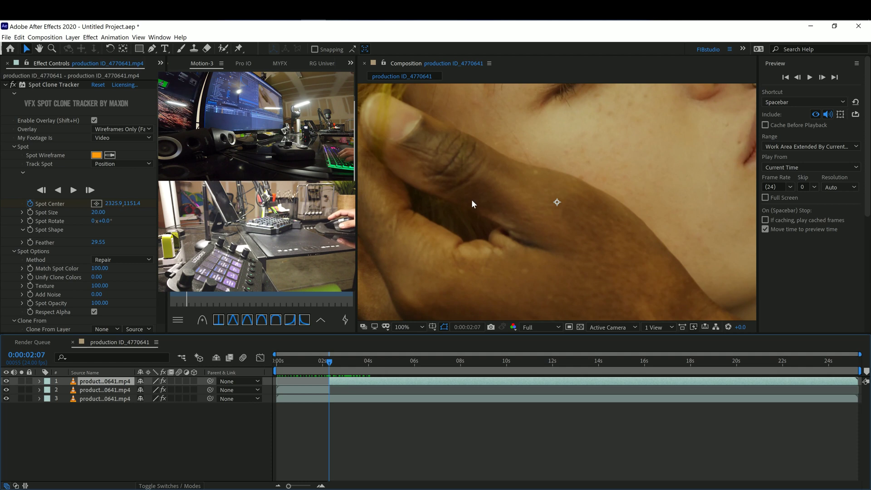
pyautogui.click(45, 85)
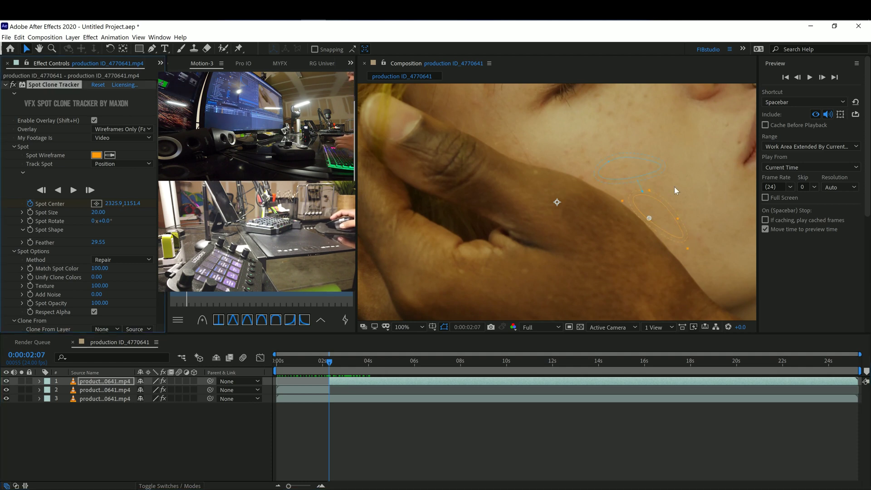
pyautogui.scroll(-10, 68, 165)
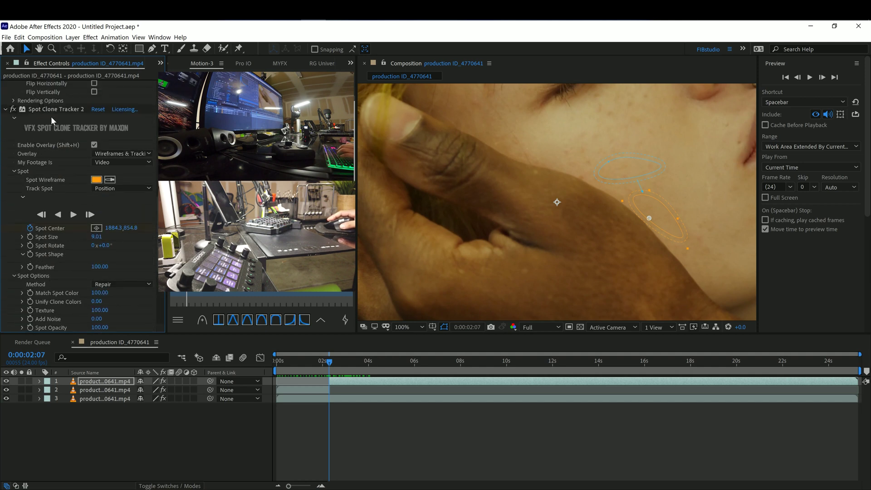
pyautogui.click(51, 109)
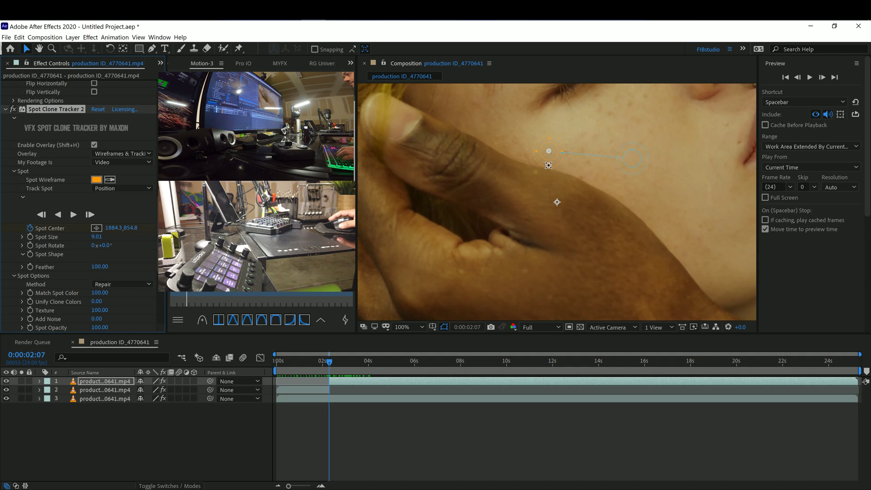
pyautogui.click(548, 165)
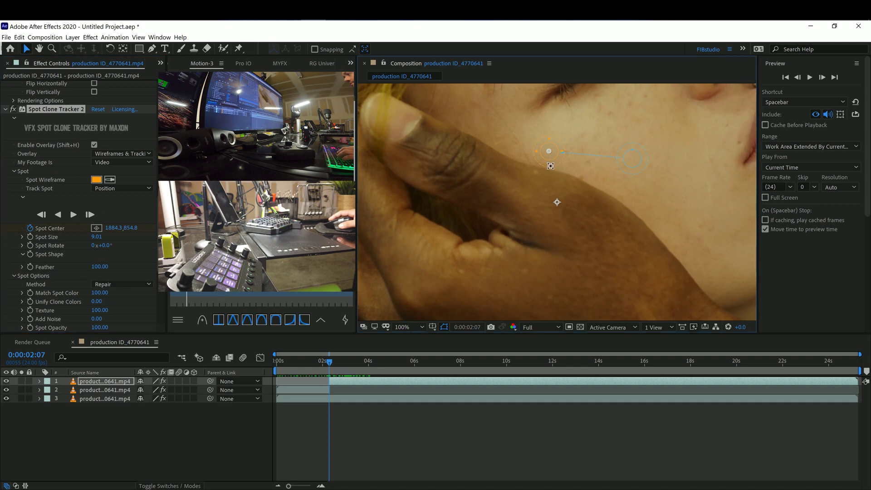
pyautogui.moveTo(553, 166); pyautogui.dragTo(572, 168)
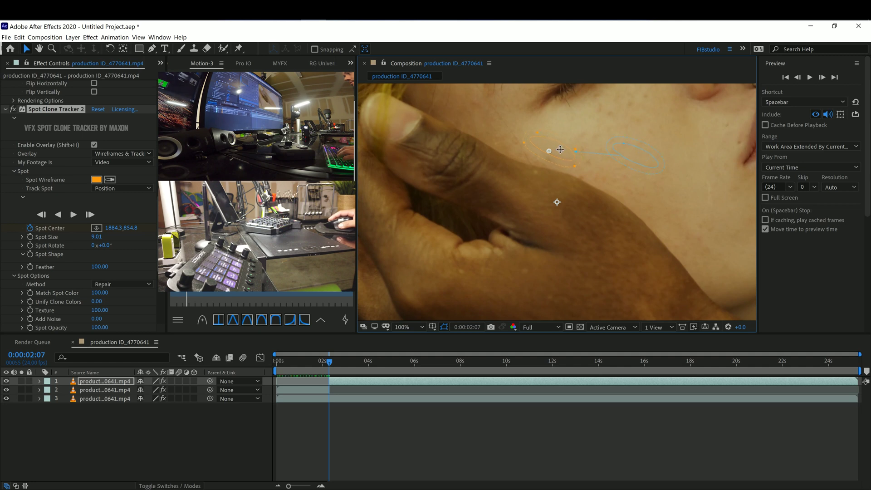
pyautogui.moveTo(561, 150); pyautogui.dragTo(561, 152)
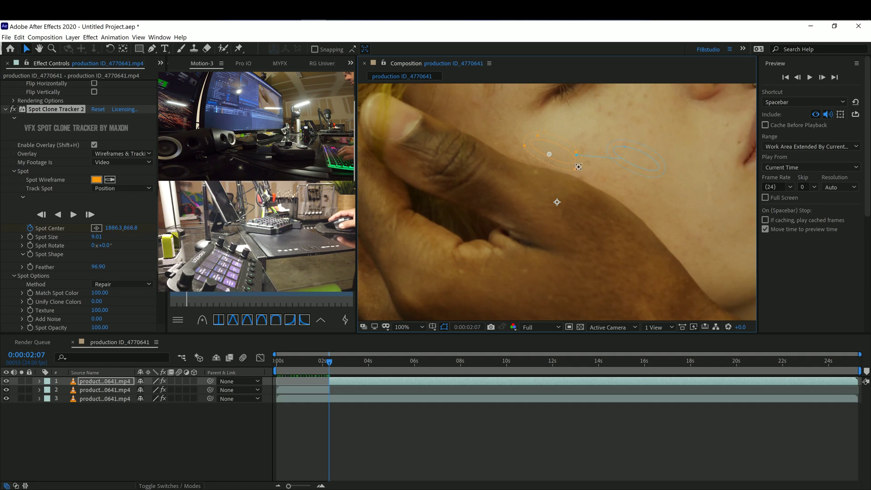
pyautogui.moveTo(576, 165); pyautogui.dragTo(577, 166)
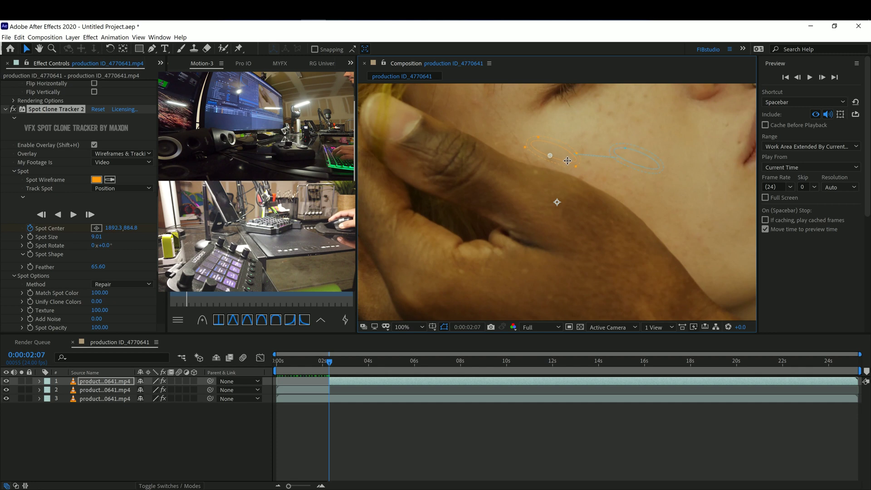
pyautogui.moveTo(568, 162); pyautogui.dragTo(569, 162)
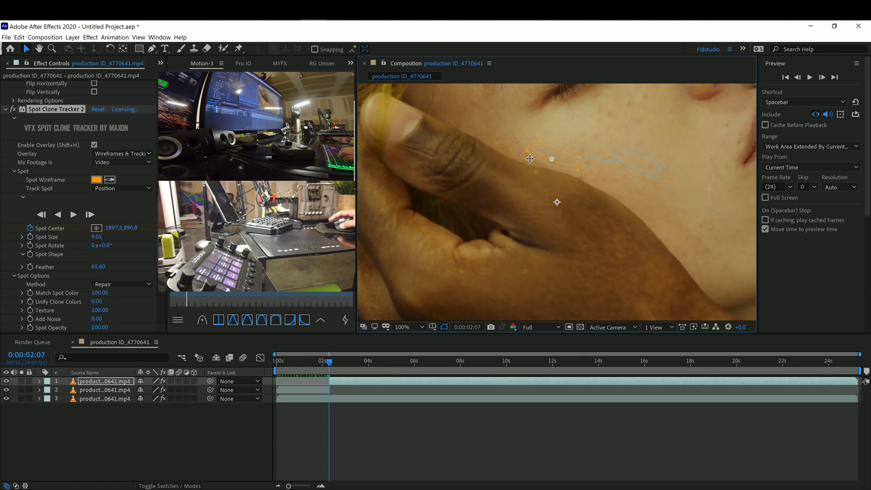
# Step: Track the reshaped cheek spot forward to about 0:00:03:15, then return to 0:00:02:07 to review the repair
pyautogui.click(73, 214)
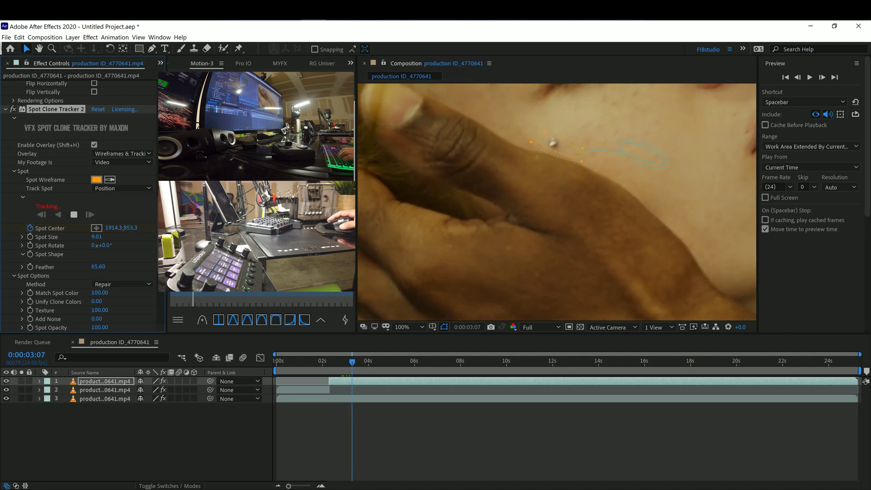
pyautogui.click(72, 211)
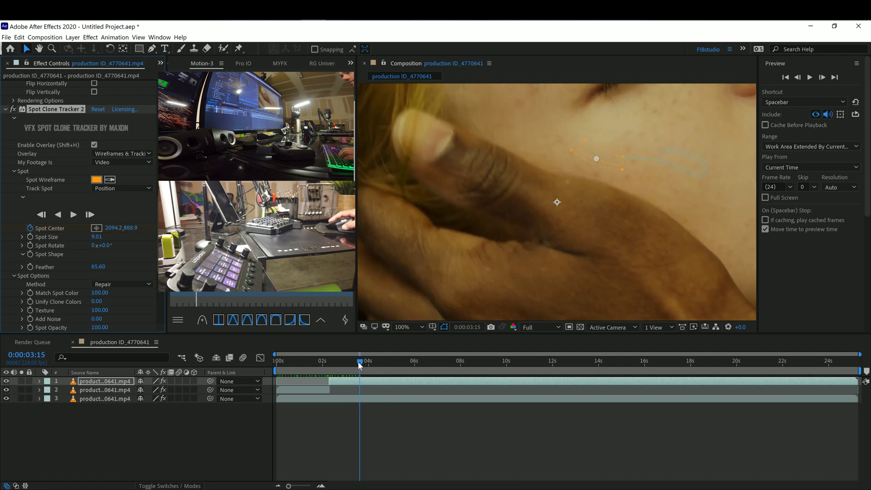
pyautogui.moveTo(359, 361); pyautogui.dragTo(330, 346)
pyautogui.click(389, 436)
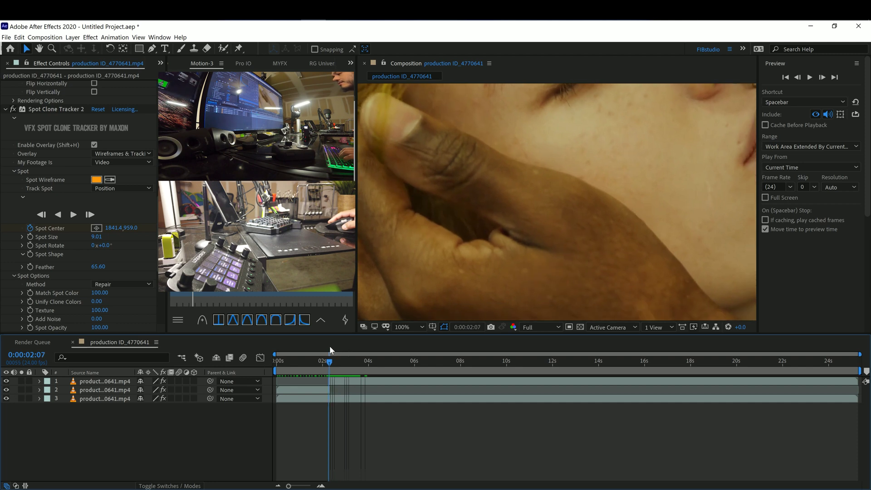
# Step: On the later segment's second tracker, resize the cheek spot to 5.25, centre it at about 1900, 896, and set its feather to 100
pyautogui.click(340, 382)
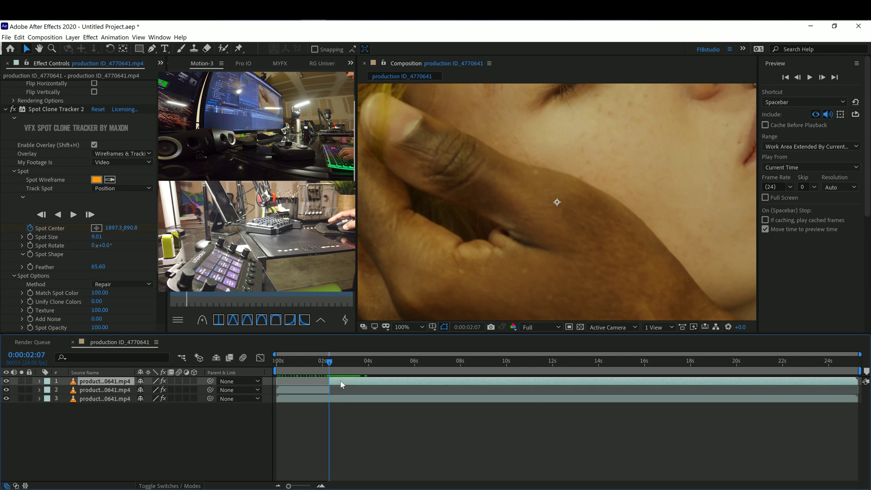
pyautogui.click(56, 110)
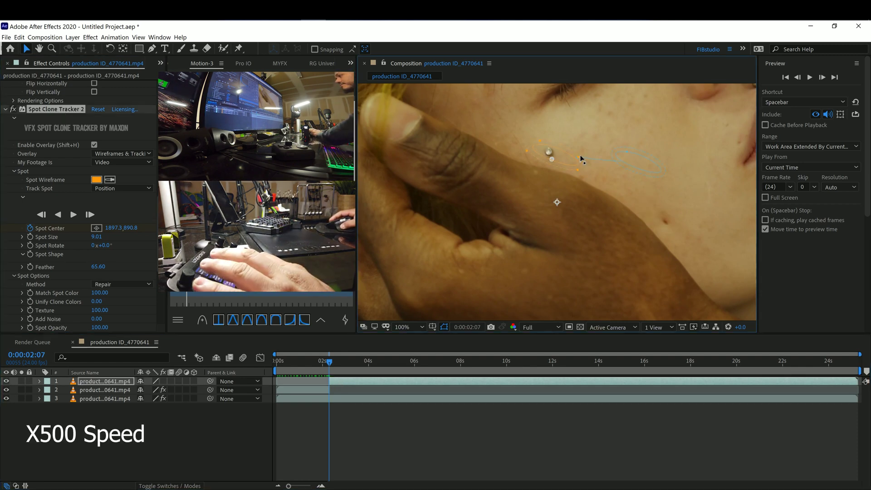
pyautogui.moveTo(582, 159); pyautogui.dragTo(561, 147)
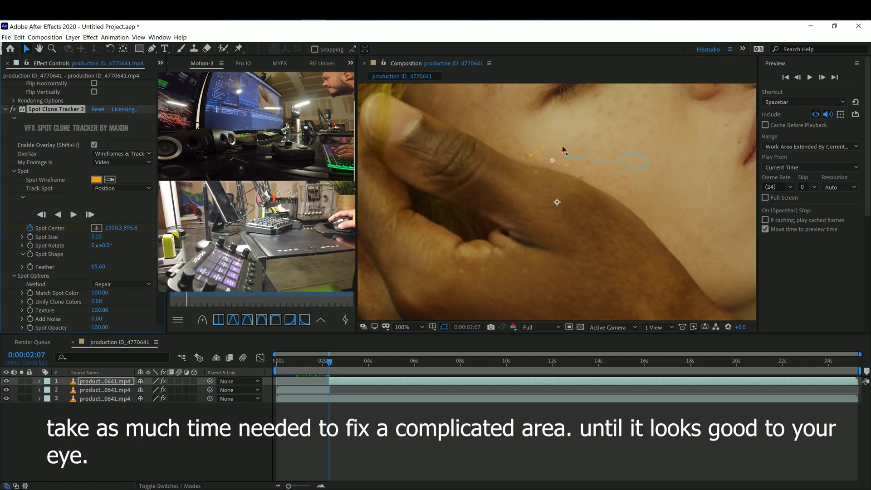
pyautogui.moveTo(560, 149); pyautogui.dragTo(568, 154)
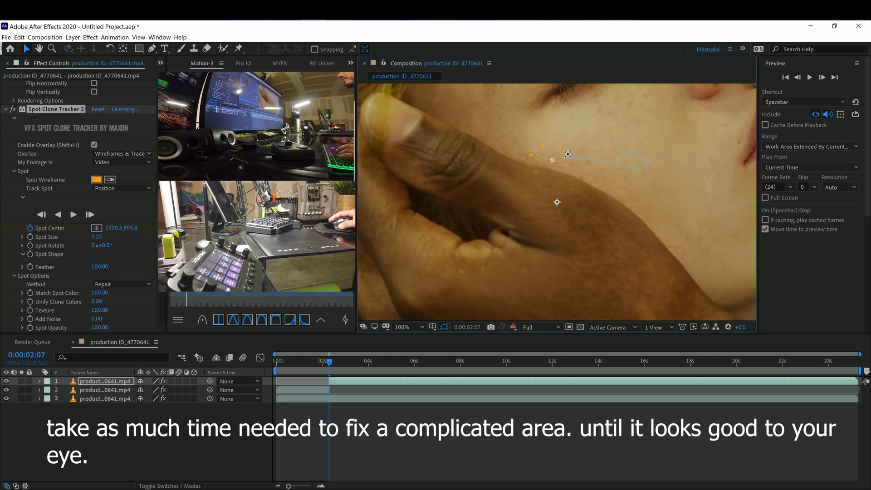
pyautogui.click(499, 415)
pyautogui.hotkey('shift', '/')
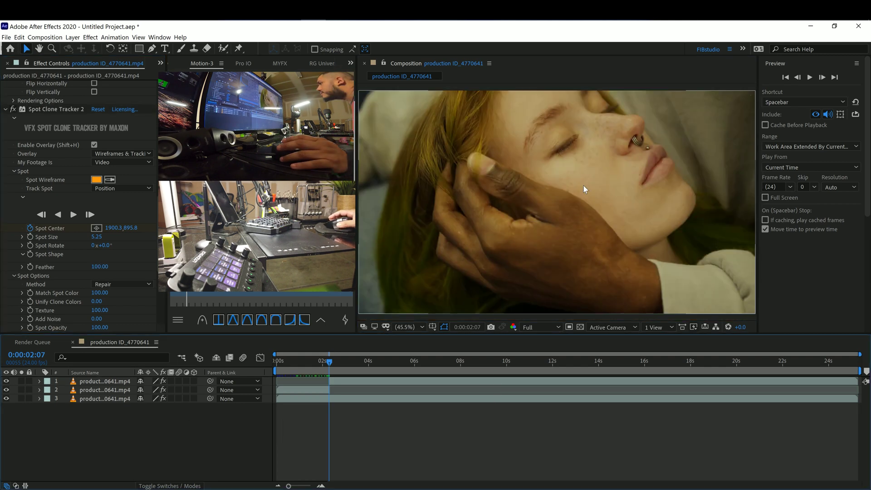
# Step: Track the resized cheek spot's position forward, then return to 0:00:02:07 to review the repair
pyautogui.click(73, 214)
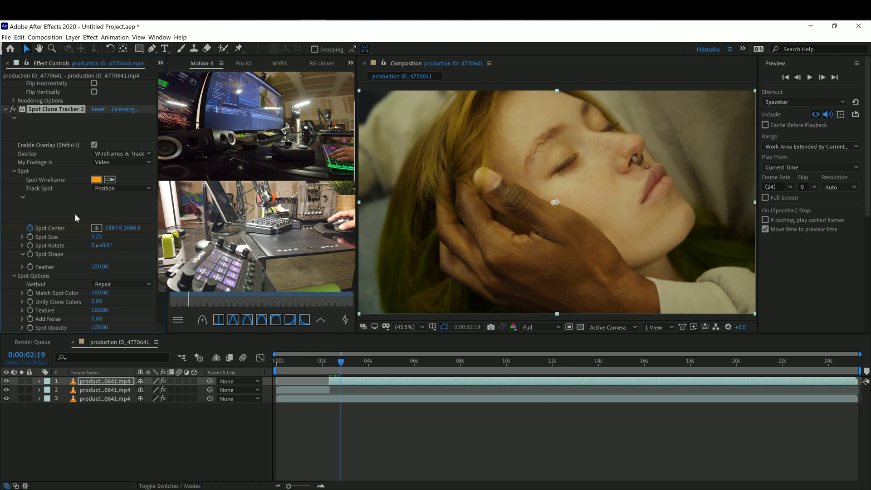
pyautogui.click(74, 213)
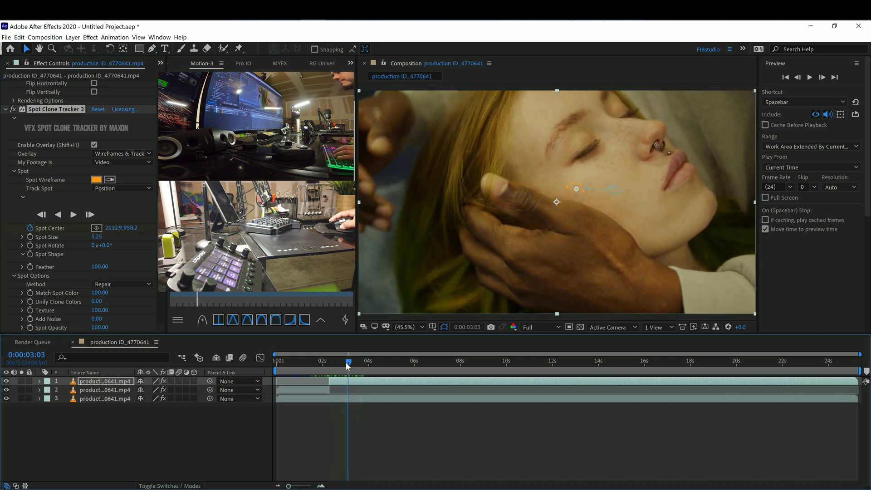
pyautogui.moveTo(348, 366); pyautogui.dragTo(329, 362)
# Step: Reposition the second tracker's cheek spot at 0:00:02:07 to a centre of about 1904, 912
pyautogui.click(341, 382)
pyautogui.scroll(5, 388, 277)
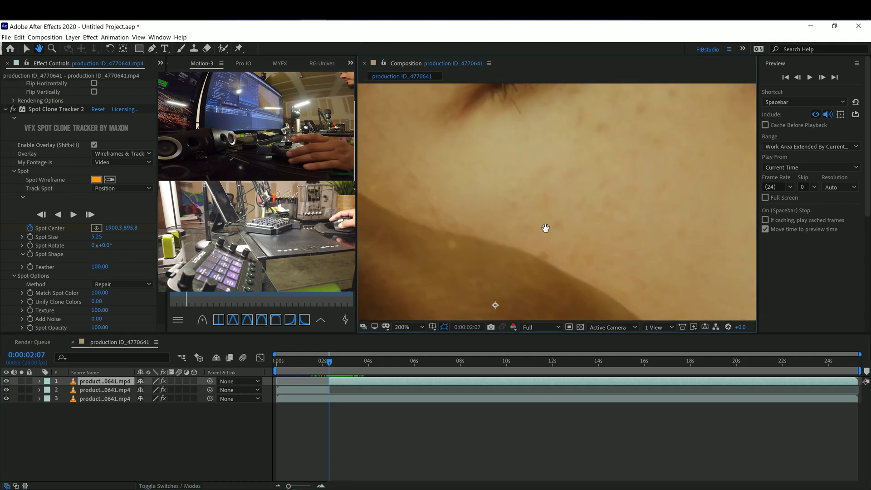
pyautogui.moveTo(546, 228); pyautogui.dragTo(542, 240)
pyautogui.press('v')
pyautogui.click(483, 234)
pyautogui.moveTo(486, 234)
pyautogui.mouseDown()
pyautogui.moveTo(502, 213)
pyautogui.moveTo(522, 253)
pyautogui.mouseUp()
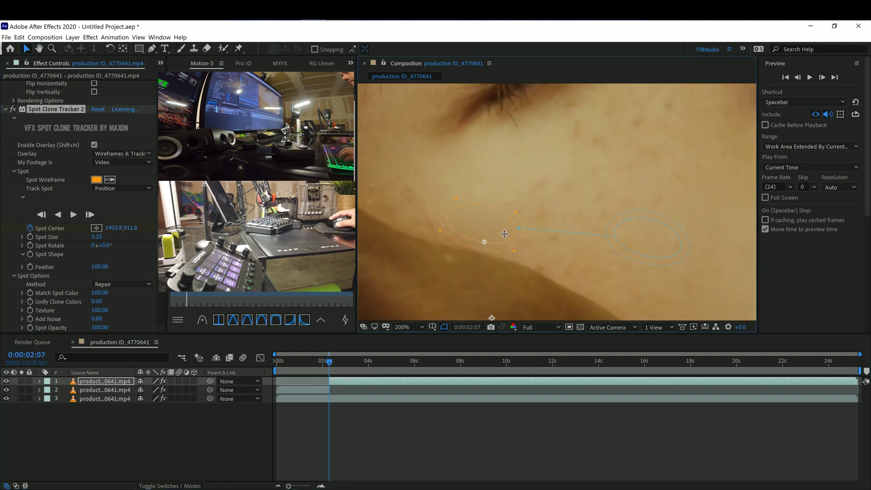
pyautogui.click(527, 241)
pyautogui.hotkey('shift', '/')
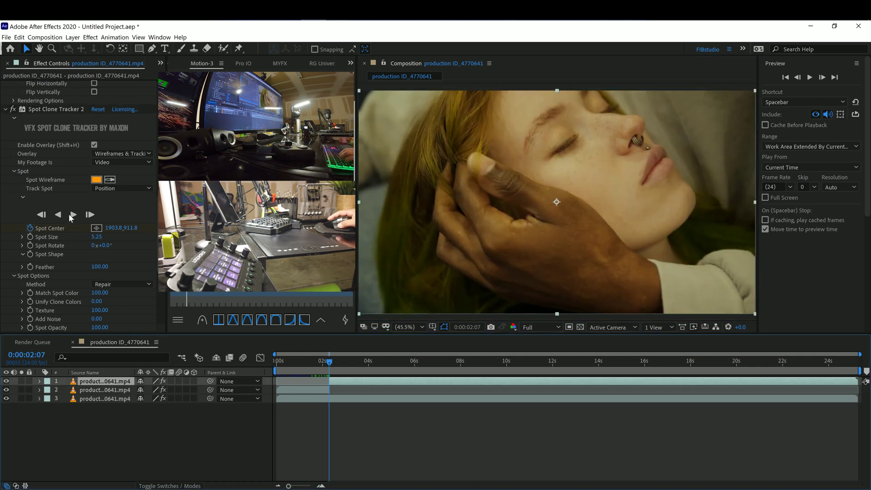
# Step: Track the repositioned cheek spot forward to about 0:00:03:07, then go back to 0:00:02:07
pyautogui.click(73, 215)
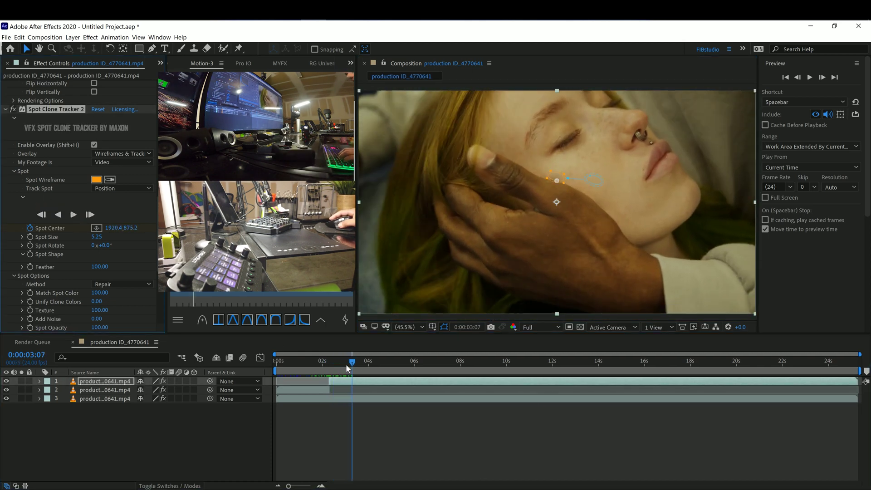
pyautogui.moveTo(347, 368); pyautogui.dragTo(331, 366)
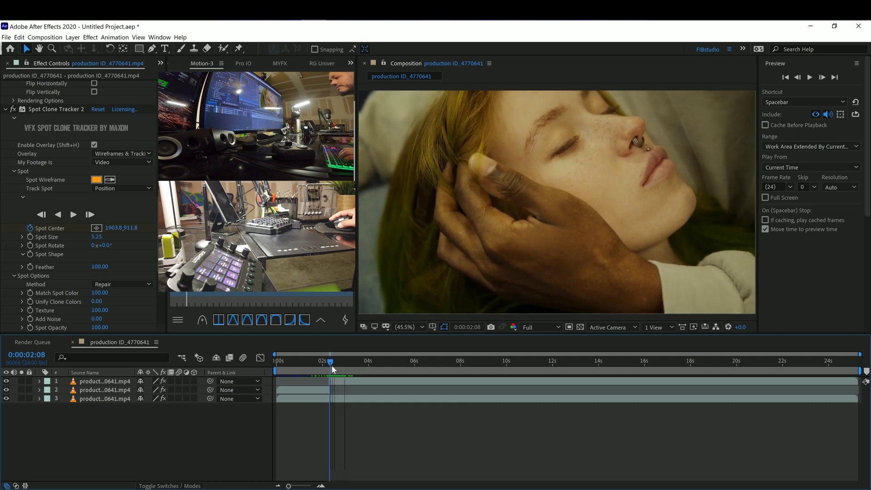
pyautogui.press('pageup')
# Step: Centre the cheek spot at about 1894, 928 and move its clone source onto the clean skin just above it
pyautogui.click(56, 109)
pyautogui.scroll(5, 542, 272)
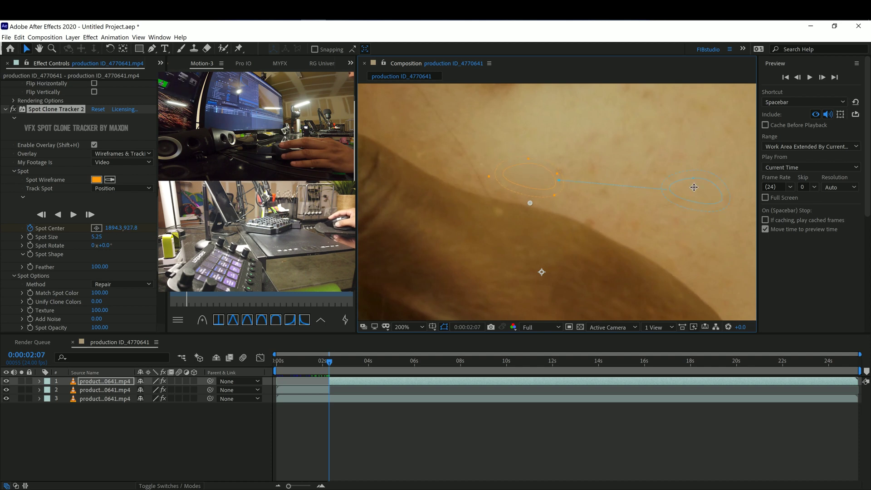
pyautogui.moveTo(694, 187)
pyautogui.mouseDown()
pyautogui.moveTo(474, 138)
pyautogui.moveTo(497, 120)
pyautogui.mouseUp()
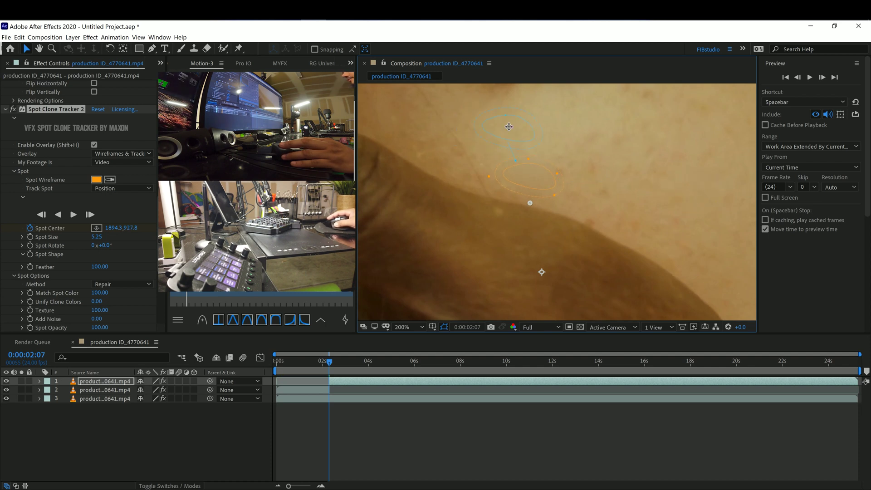
pyautogui.scroll(-4, 459, 318)
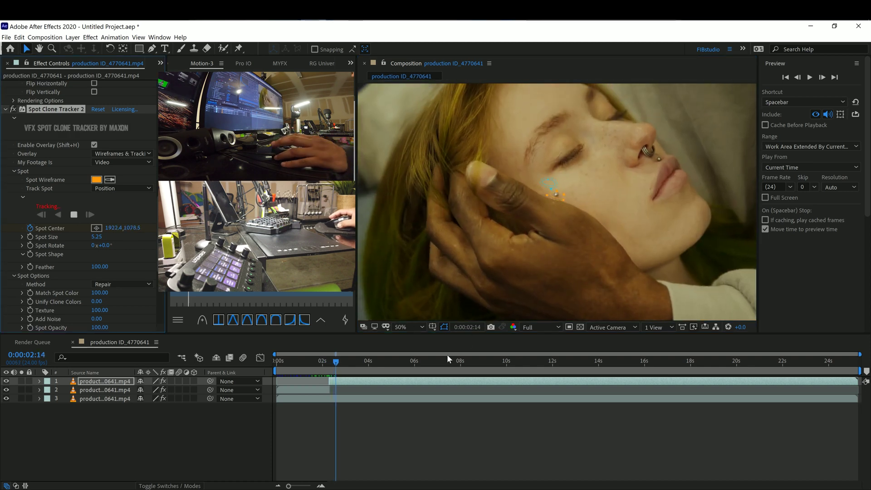
# Step: Track the cheek spot with its new source forward to about 0:00:03:22, then return to 0:00:02:07
pyautogui.click(74, 214)
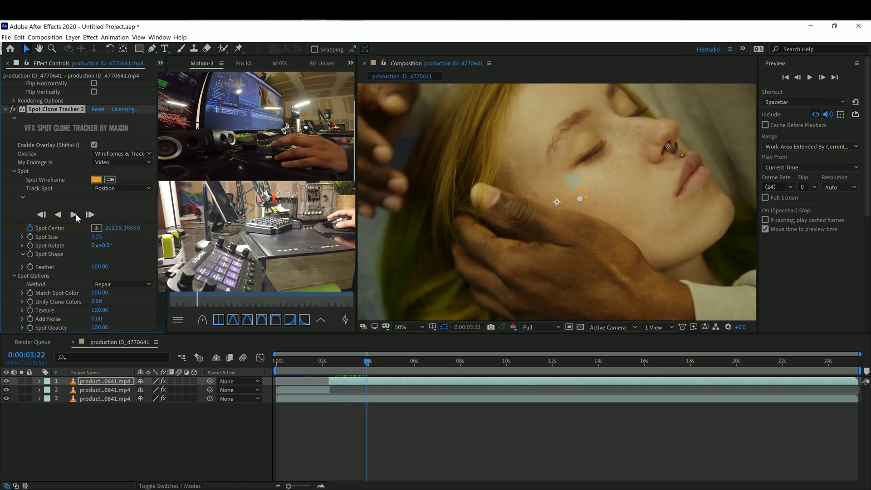
pyautogui.click(345, 429)
pyautogui.click(361, 362)
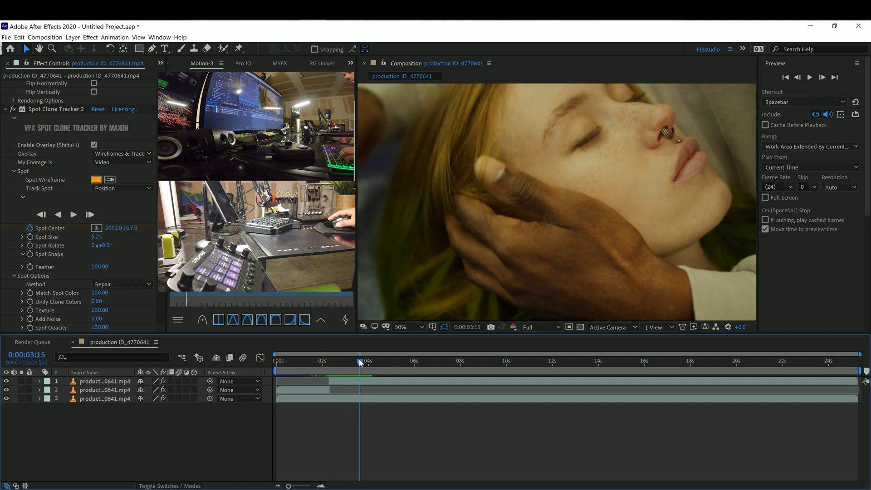
pyautogui.moveTo(361, 362); pyautogui.dragTo(329, 362)
# Step: Reshape the cheek spot into a slanted ellipse centred at about 1885, 929 and set its feather to 80.38
pyautogui.click(104, 381)
pyautogui.scroll(4, 608, 136)
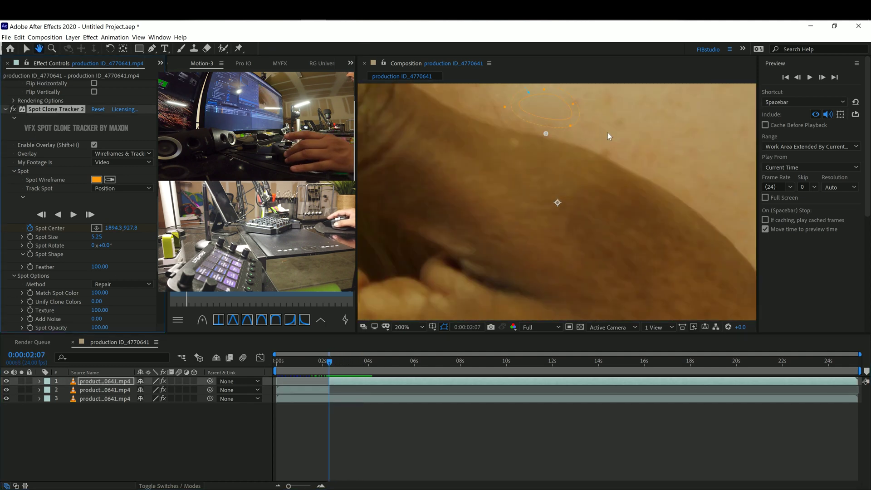
pyautogui.moveTo(608, 136); pyautogui.dragTo(579, 254)
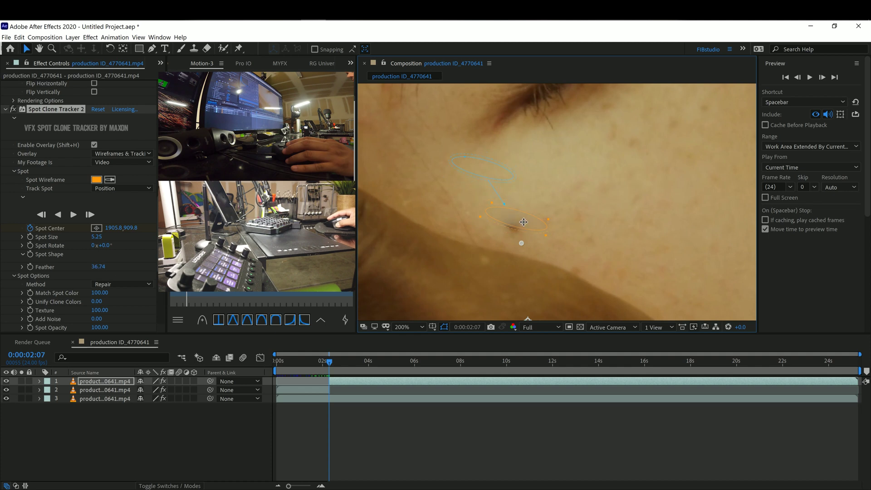
pyautogui.moveTo(523, 222); pyautogui.dragTo(522, 230)
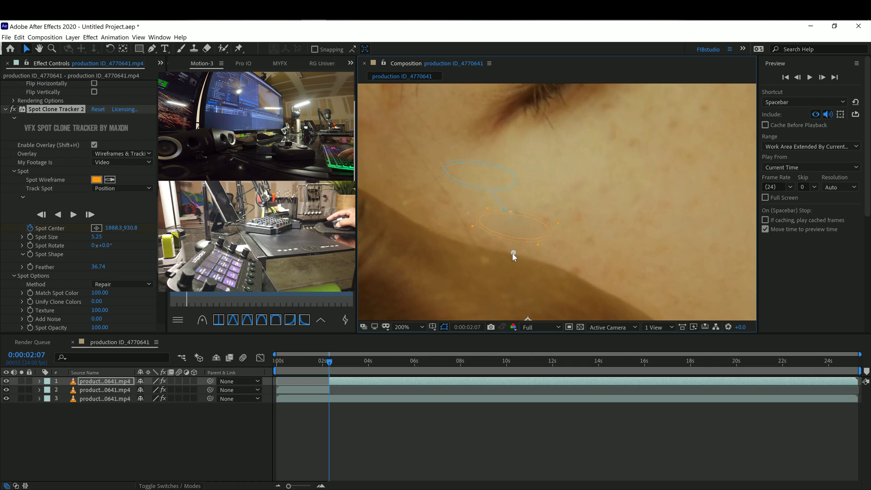
pyautogui.moveTo(513, 255); pyautogui.dragTo(514, 254)
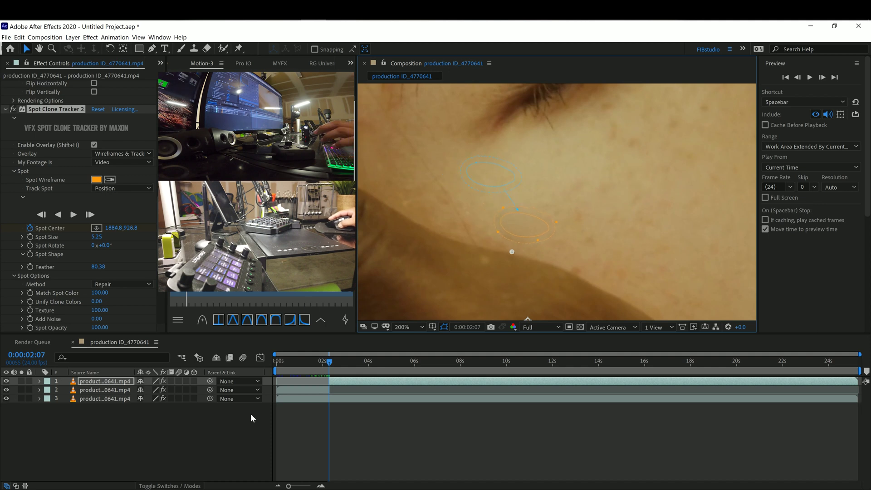
# Step: Track the reshaped cheek spot forward past 0:00:03:02, play the repair back, and return to 0:00:02:07
pyautogui.press('space')
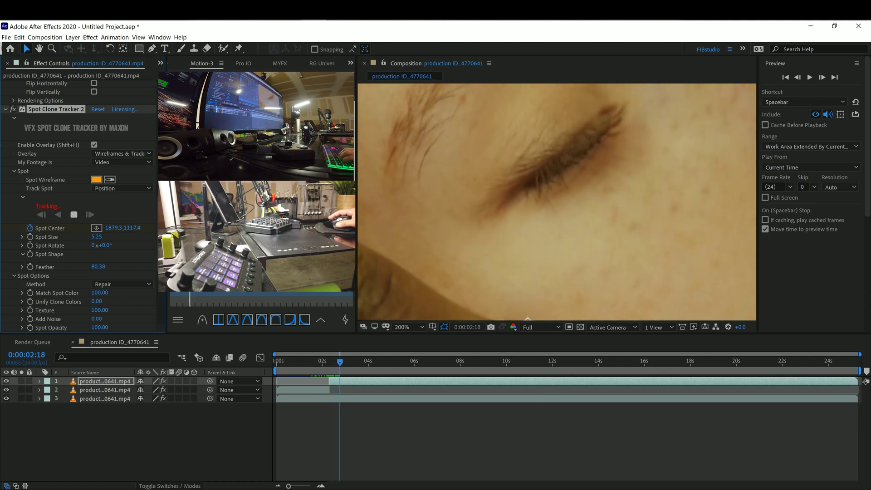
pyautogui.click(74, 215)
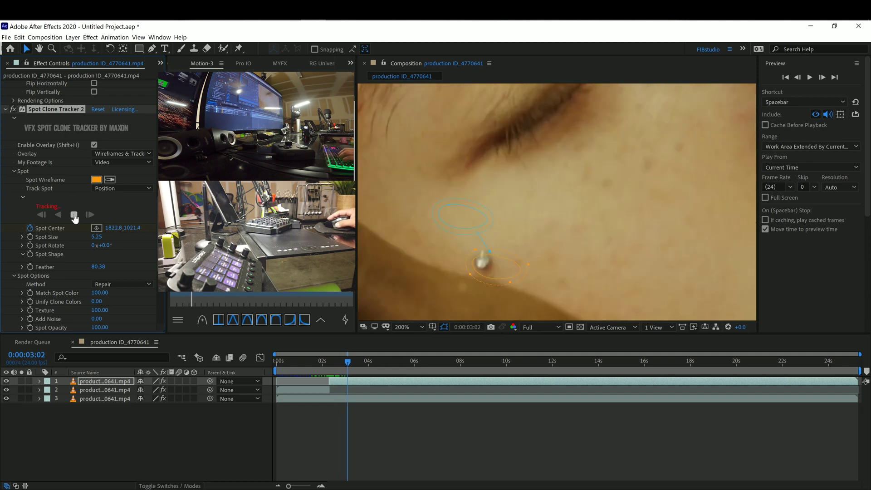
pyautogui.press('space')
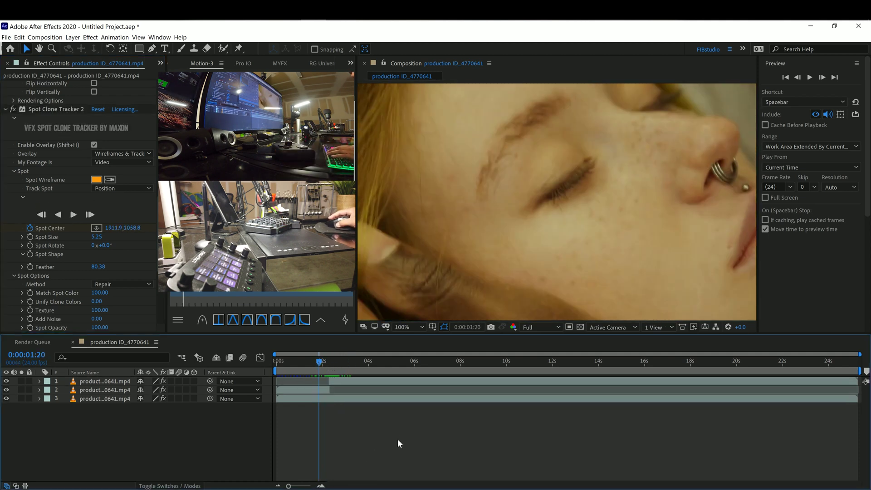
pyautogui.moveTo(358, 358); pyautogui.dragTo(330, 362)
# Step: Resize the cheek spot to 7.99 at about 1881, 945 with its source beside it, and track it forward past 0:00:03:14
pyautogui.click(54, 110)
pyautogui.moveTo(536, 186); pyautogui.dragTo(582, 192)
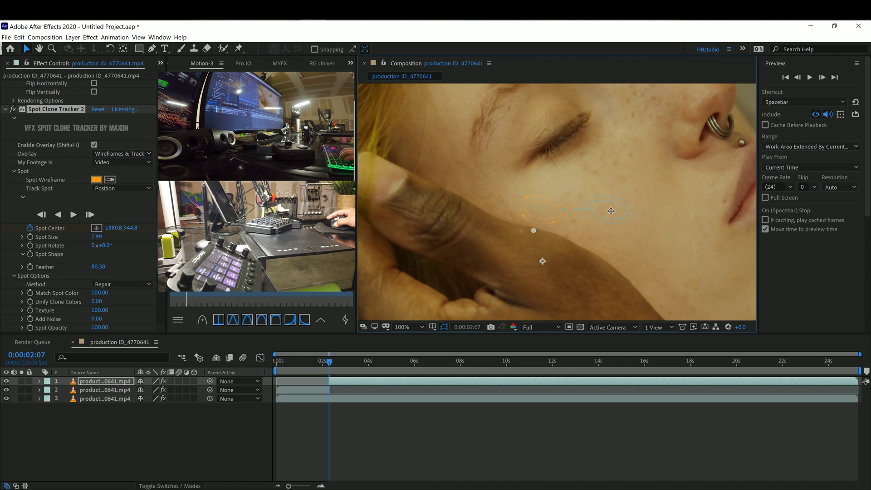
pyautogui.click(73, 214)
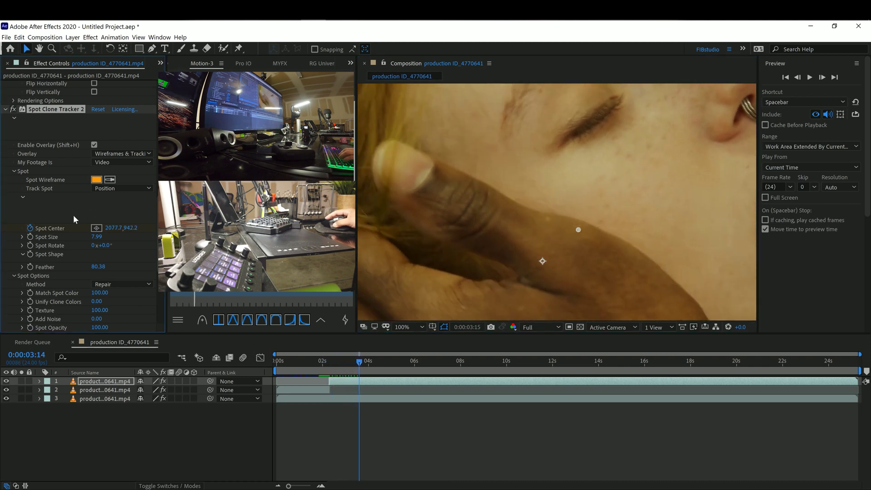
pyautogui.click(74, 214)
pyautogui.moveTo(364, 362)
pyautogui.mouseDown()
pyautogui.moveTo(336, 432)
pyautogui.moveTo(373, 361)
pyautogui.moveTo(334, 361)
pyautogui.moveTo(361, 359)
pyautogui.mouseUp()
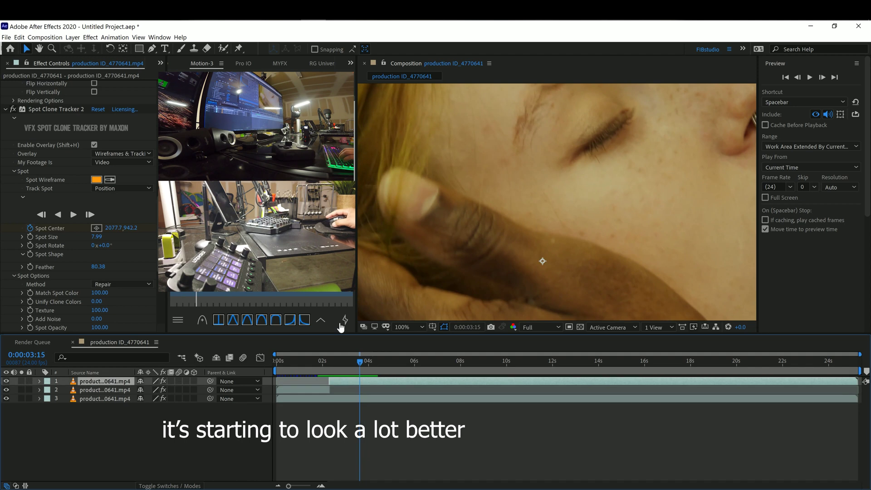
# Step: Keep the overlay on wireframes and tracking, and track the cheek spot from 0:00:03:15 to the end of the clip
pyautogui.click(116, 155)
pyautogui.click(130, 172)
pyautogui.click(122, 154)
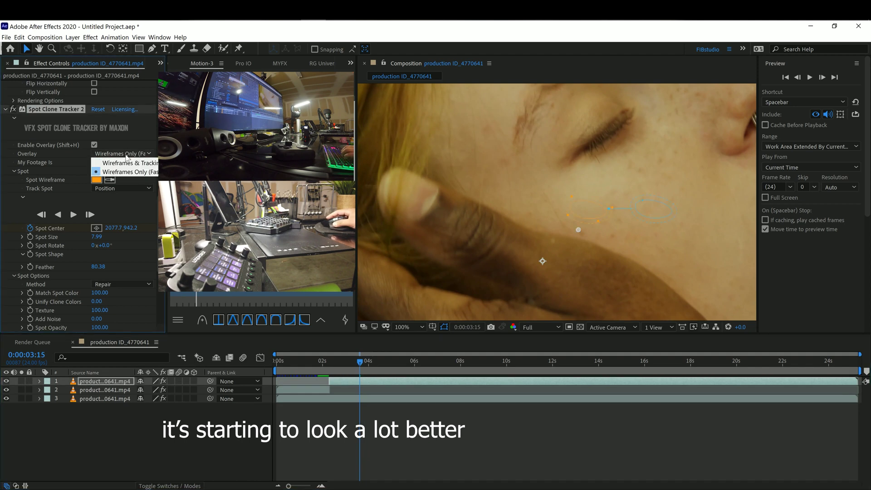
pyautogui.click(122, 163)
pyautogui.press(',')
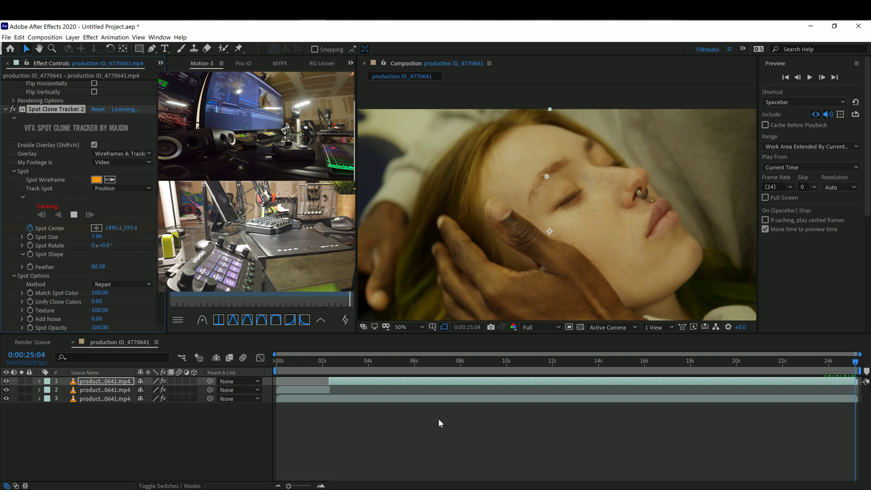
# Step: Play the tracked clip from the start, check the cheek repair around 0:00:03:03 to 0:00:03:11, and replay it from 0:00:02:04
pyautogui.press('space')
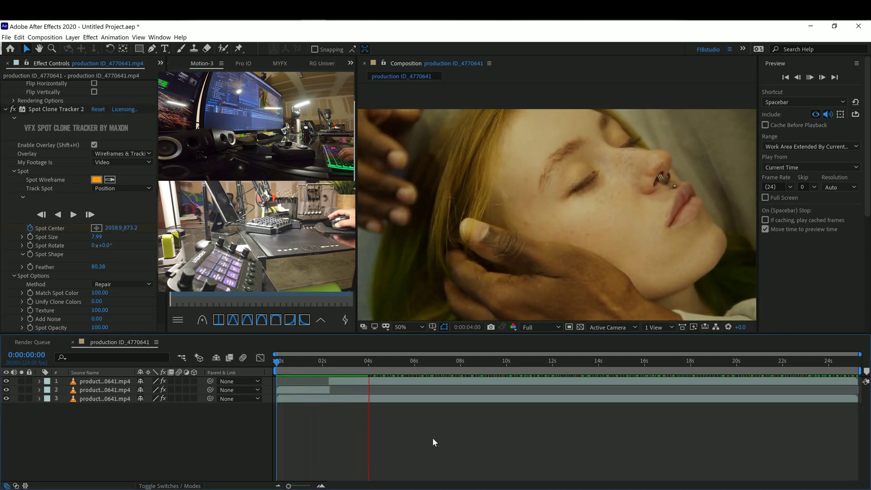
pyautogui.moveTo(335, 361); pyautogui.dragTo(342, 361)
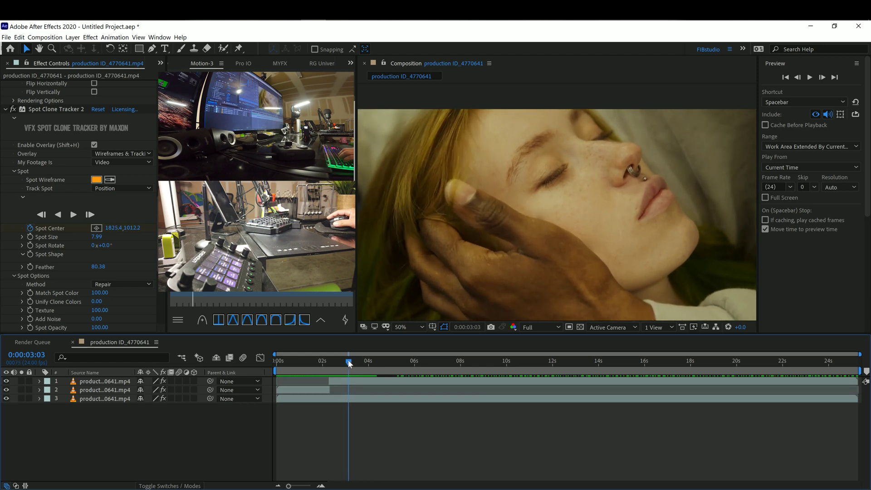
pyautogui.click(358, 384)
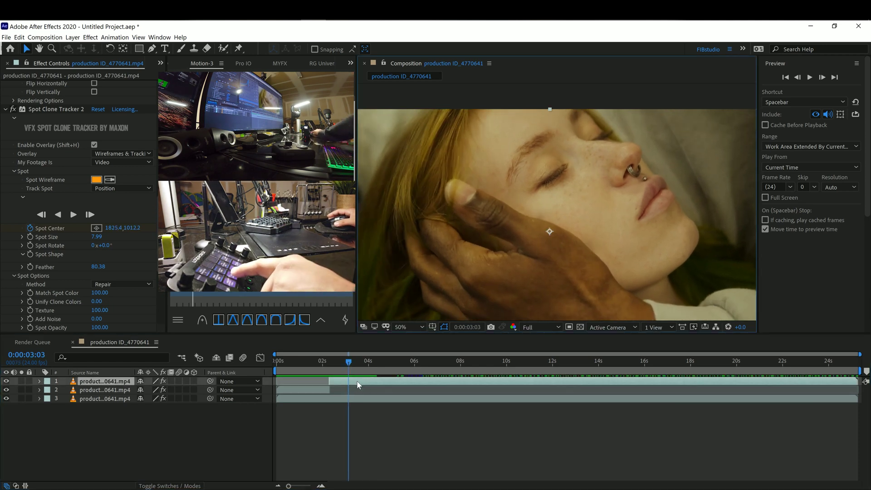
pyautogui.click(356, 365)
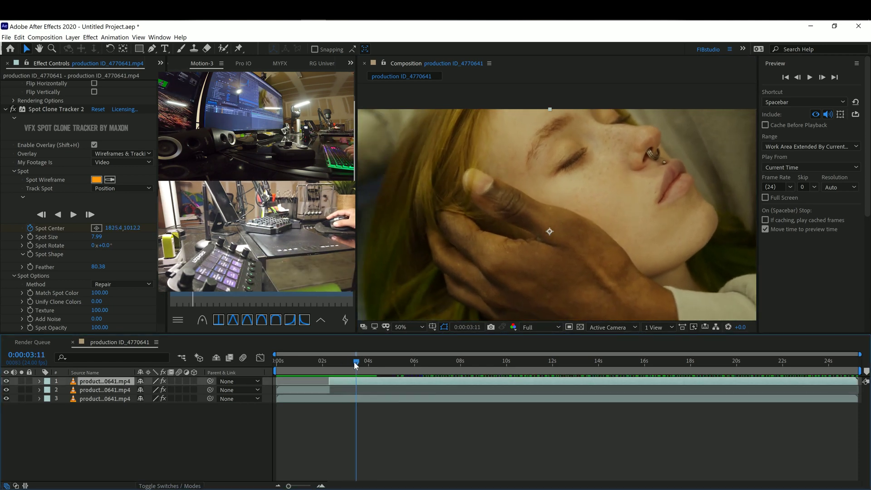
pyautogui.moveTo(355, 364); pyautogui.dragTo(326, 357)
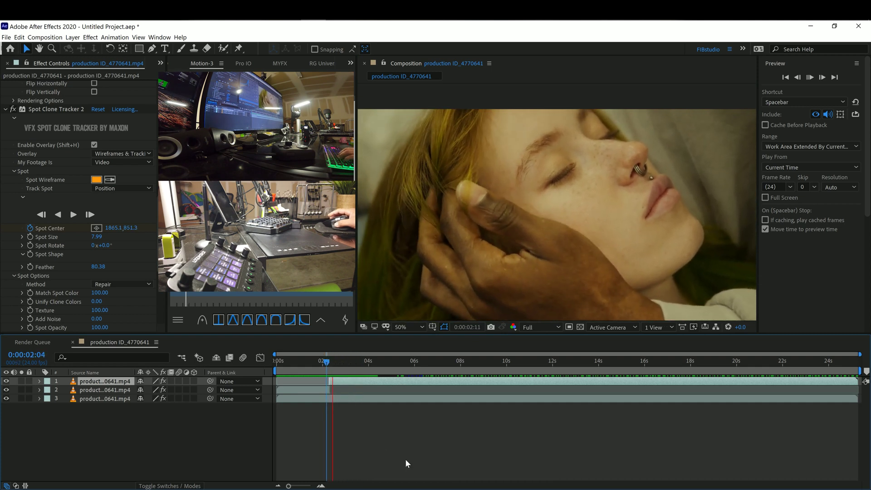
pyautogui.press('space')
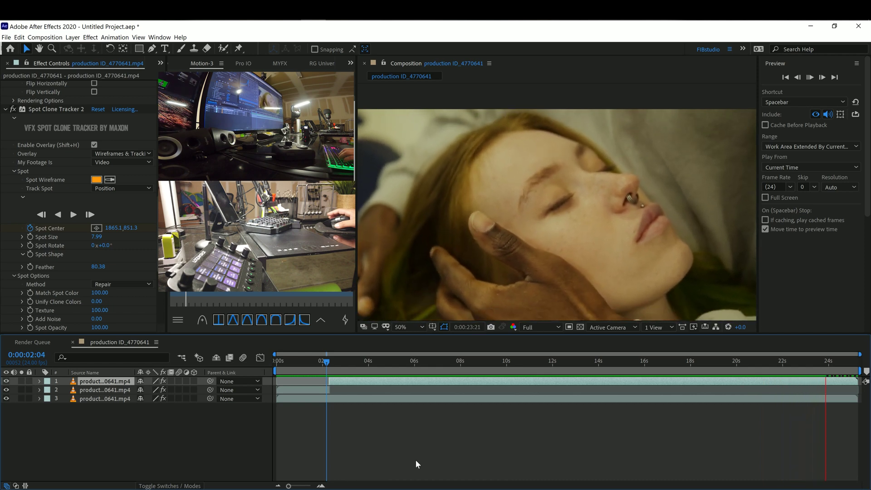
# Step: Stop the playback, scrub the end of the clip to 0:00:23:10 to check the cheek repair, and replay it with the top layer selected
pyautogui.press('space')
pyautogui.moveTo(812, 360); pyautogui.dragTo(767, 361)
pyautogui.press('space')
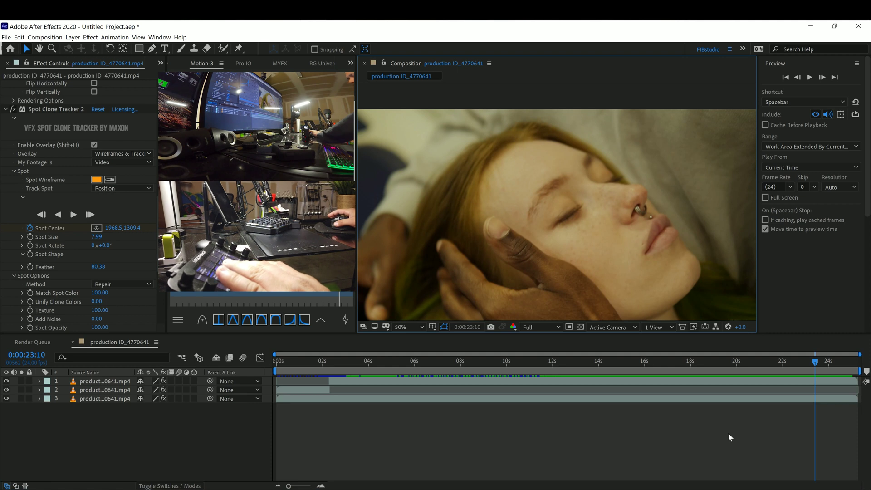
pyautogui.click(726, 382)
pyautogui.press('space')
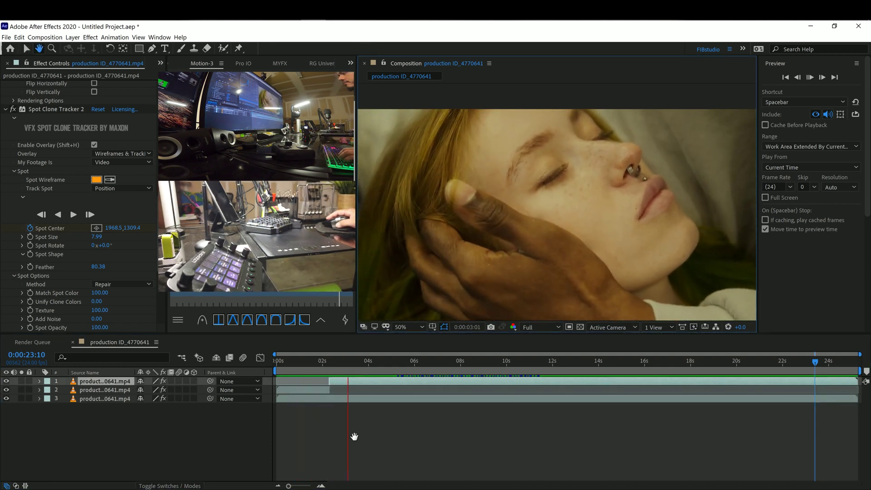
# Step: Replay the repaired clip from 0:00:02:00 to check the layer split, and play it again from the start
pyautogui.click(330, 362)
pyautogui.moveTo(315, 361)
pyautogui.mouseDown()
pyautogui.moveTo(334, 359)
pyautogui.moveTo(322, 361)
pyautogui.mouseUp()
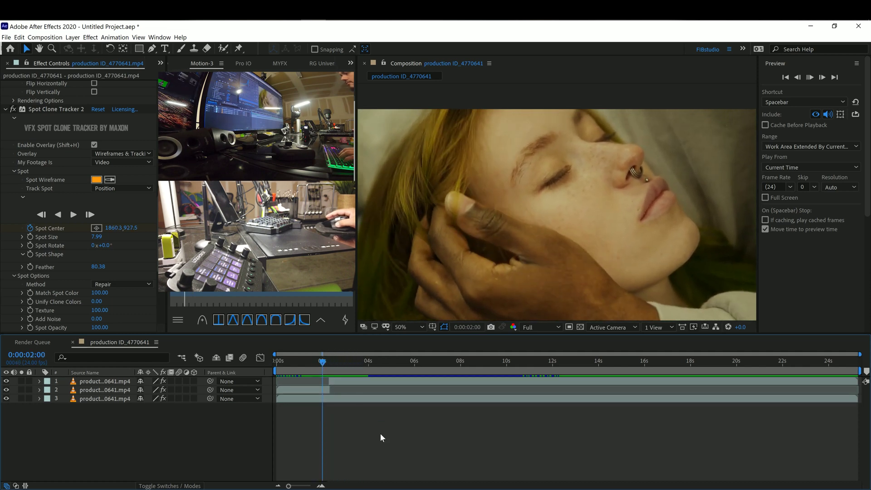
pyautogui.press('space')
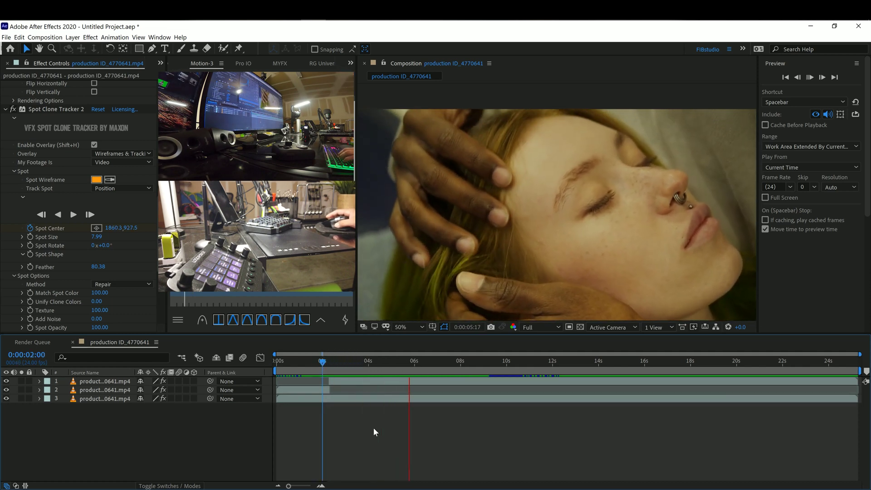
pyautogui.press('space')
pyautogui.press('Home')
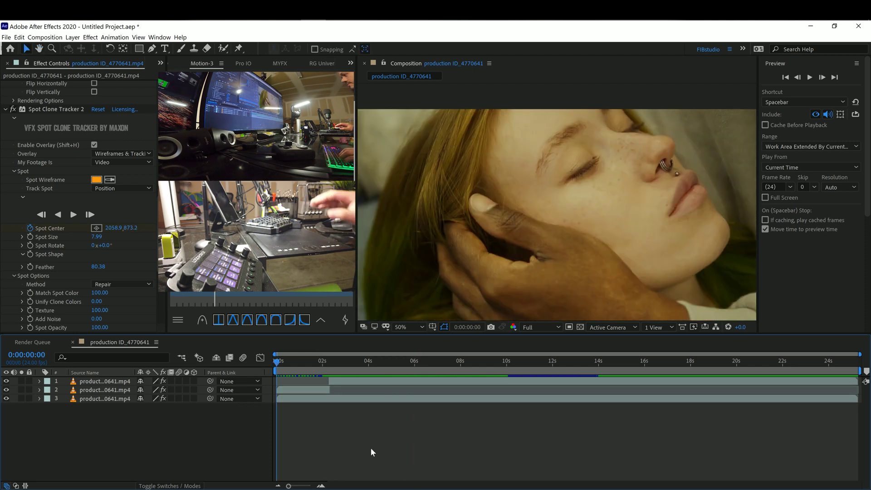
pyautogui.press('space')
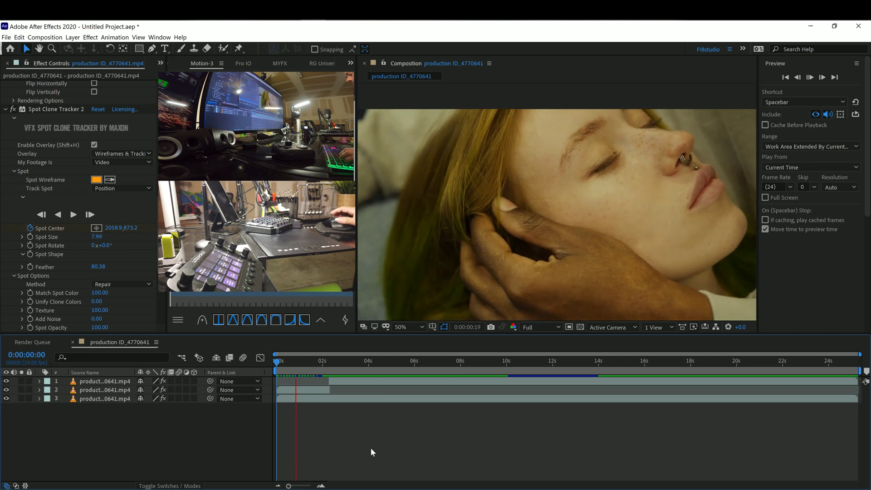